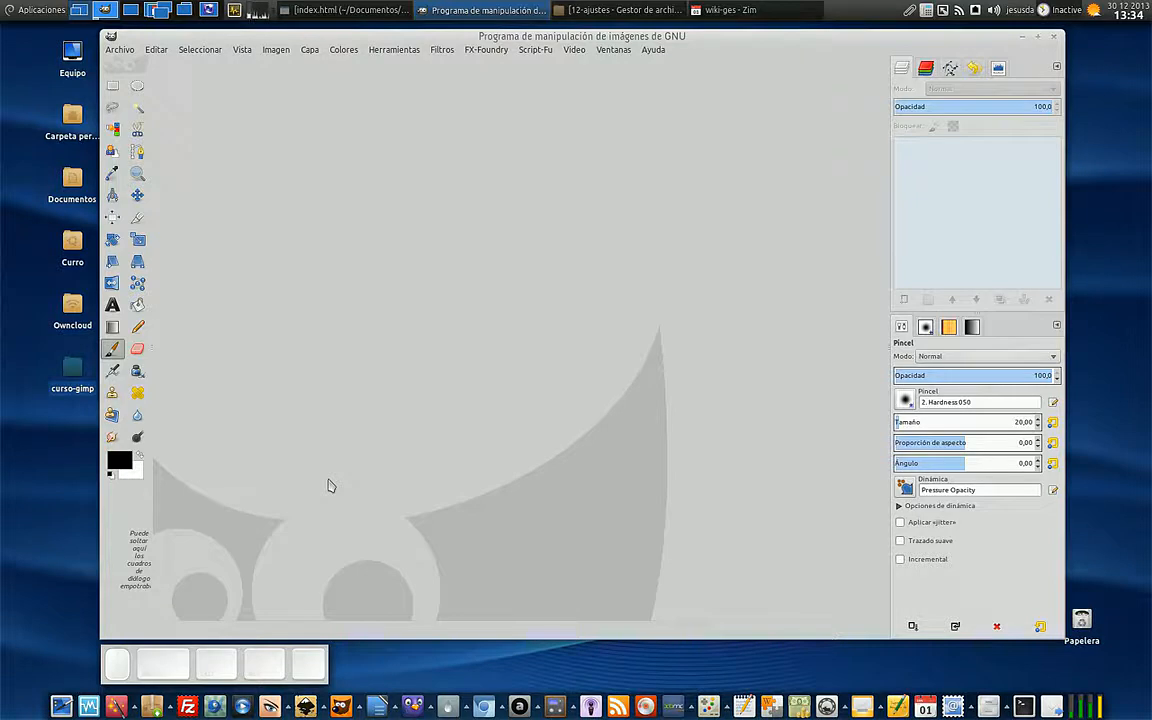
# Step: Open the 12-ajustes exercise folder inside curso-gimp > ejercicios in the file manager
pyautogui.click(91, 400)
pyautogui.doubleClick(88, 393)
pyautogui.click(743, 374)
pyautogui.doubleClick(743, 374)
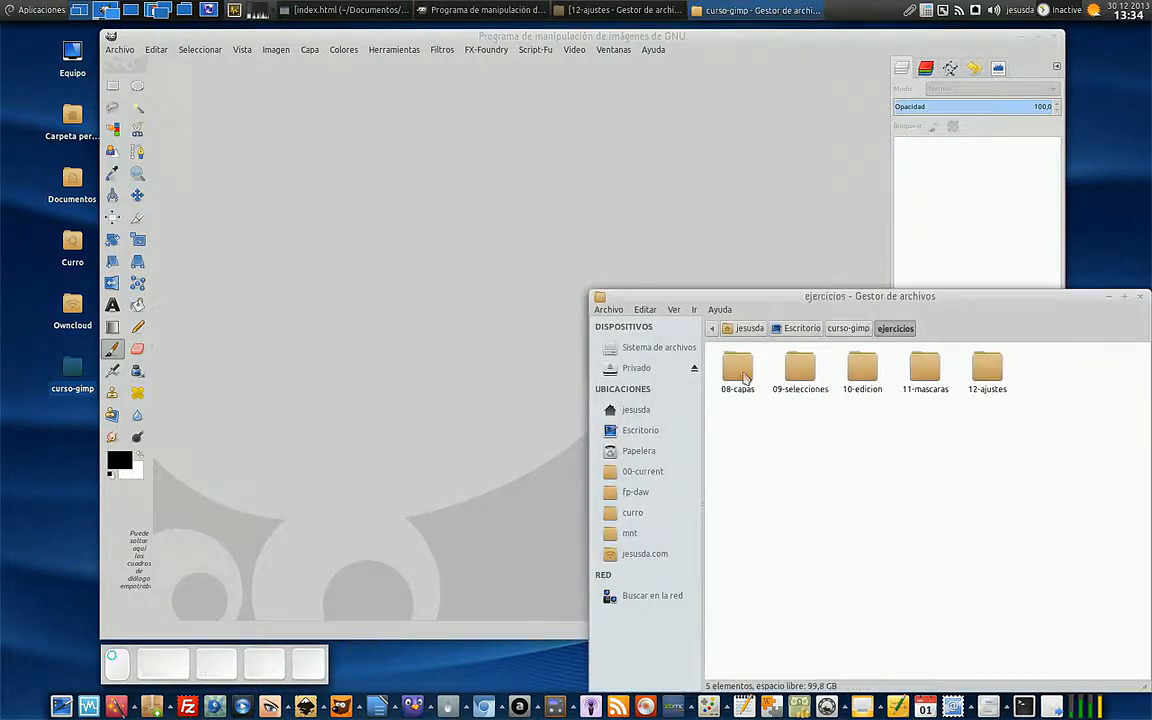
pyautogui.doubleClick(985, 370)
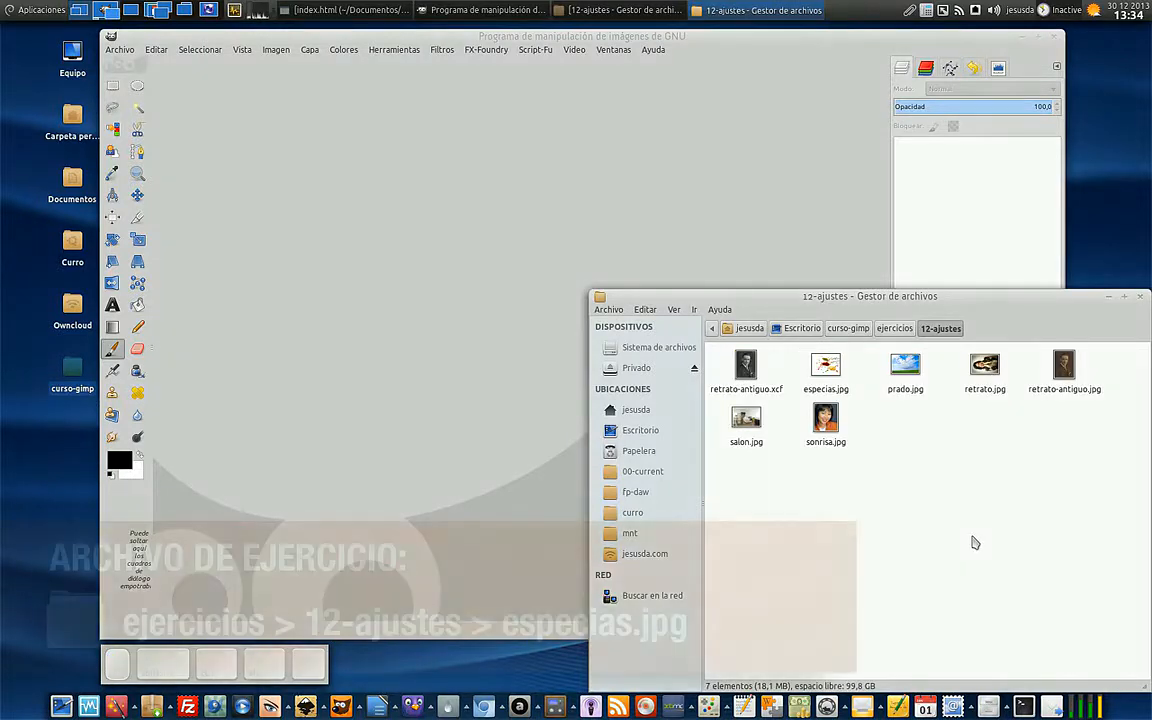
# Step: Open especias.jpg from the 12-ajustes folder in GIMP and bring its image window to the front
pyautogui.click(843, 387)
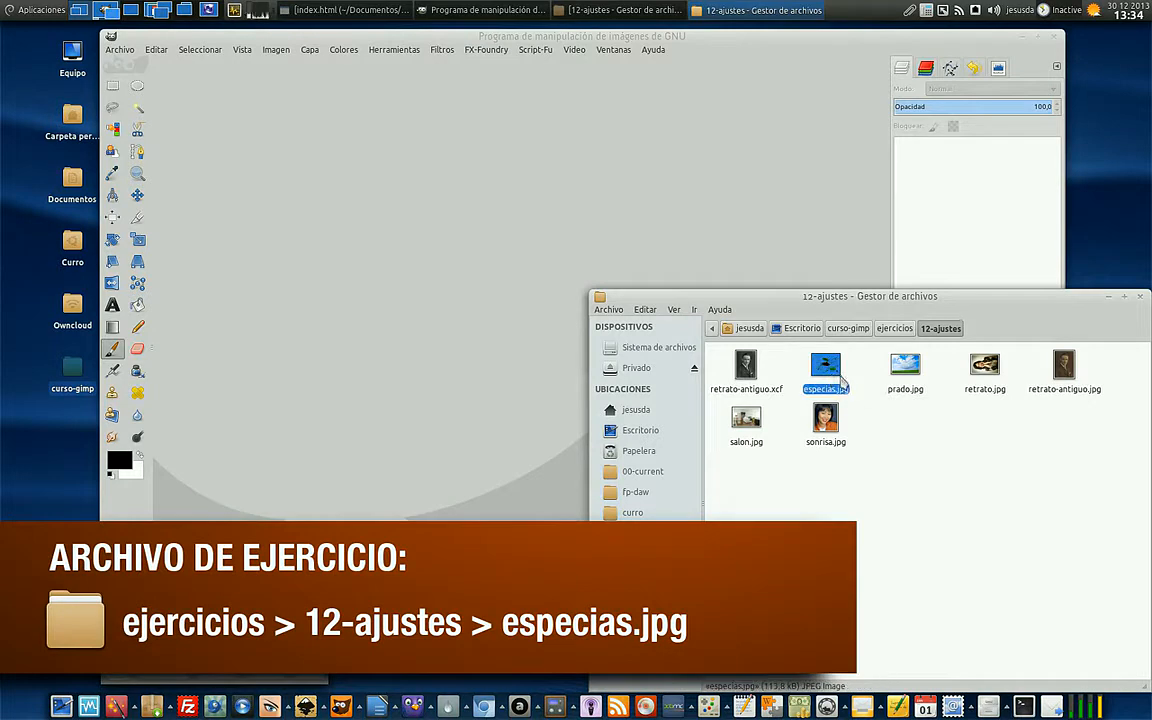
pyautogui.moveTo(836, 375); pyautogui.dragTo(702, 190)
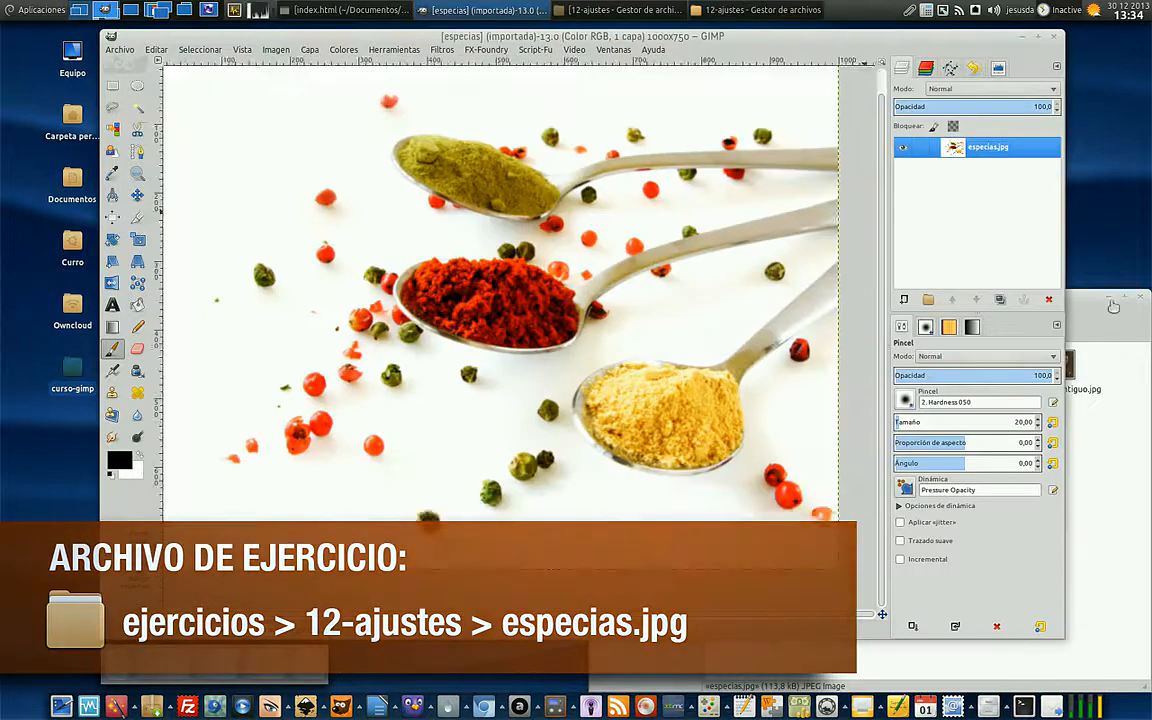
pyautogui.click(1109, 297)
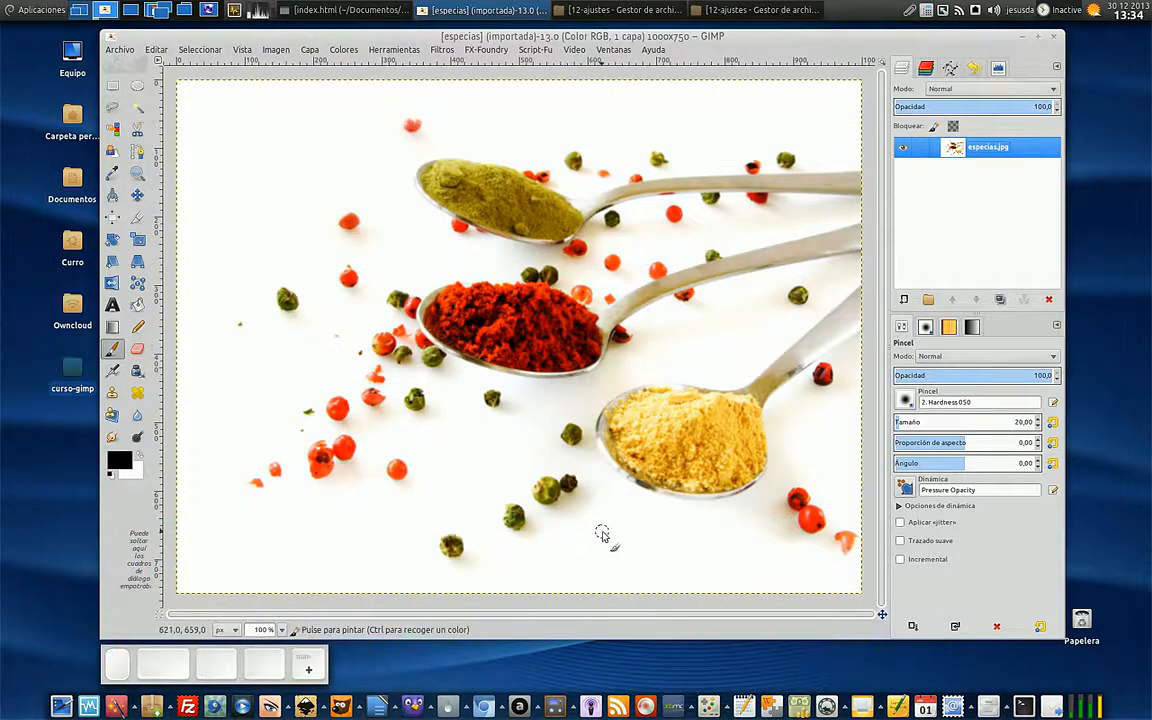
# Step: Examine the sharpness of the spices, spoons and peppercorns in the photo up close
pyautogui.scroll(1, 601, 533)
pyautogui.scroll(4, 601, 533)
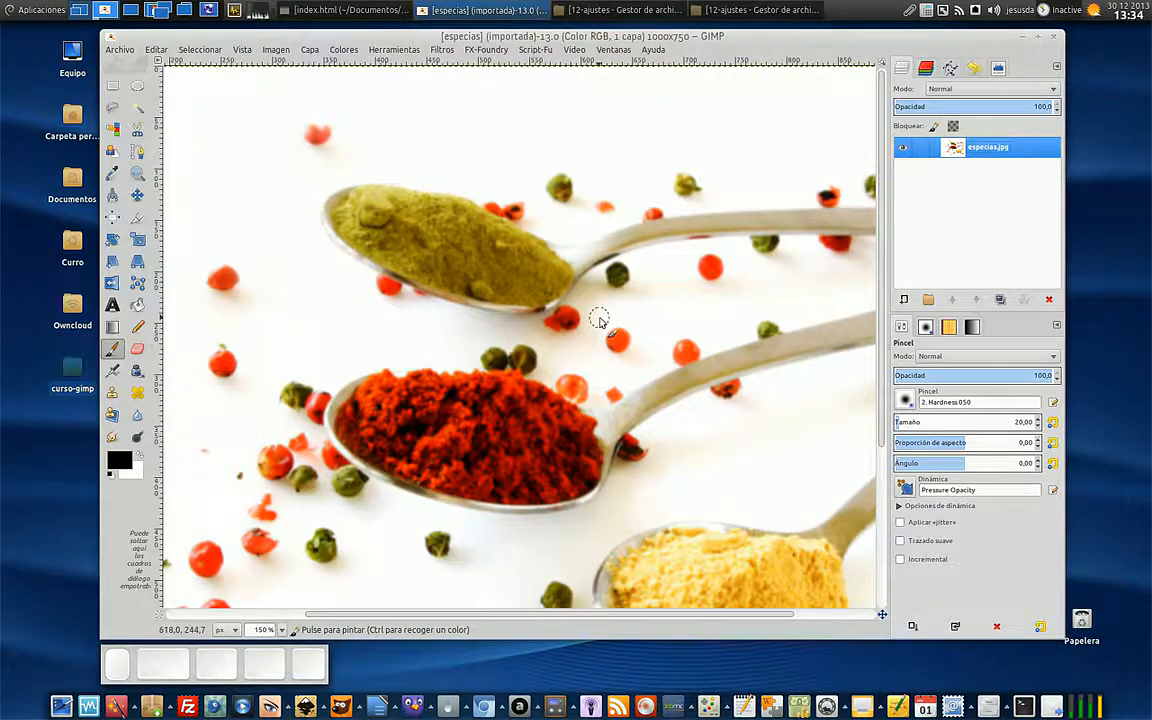
pyautogui.scroll(-1, 601, 320)
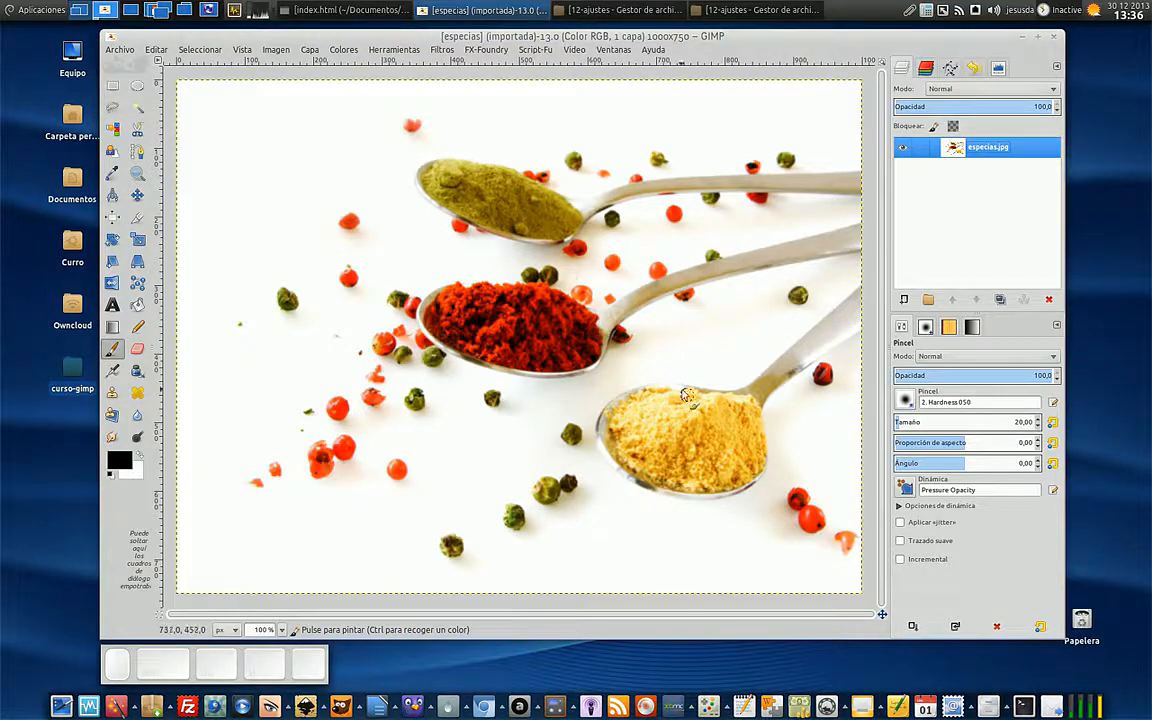
pyautogui.scroll(2, 411, 512)
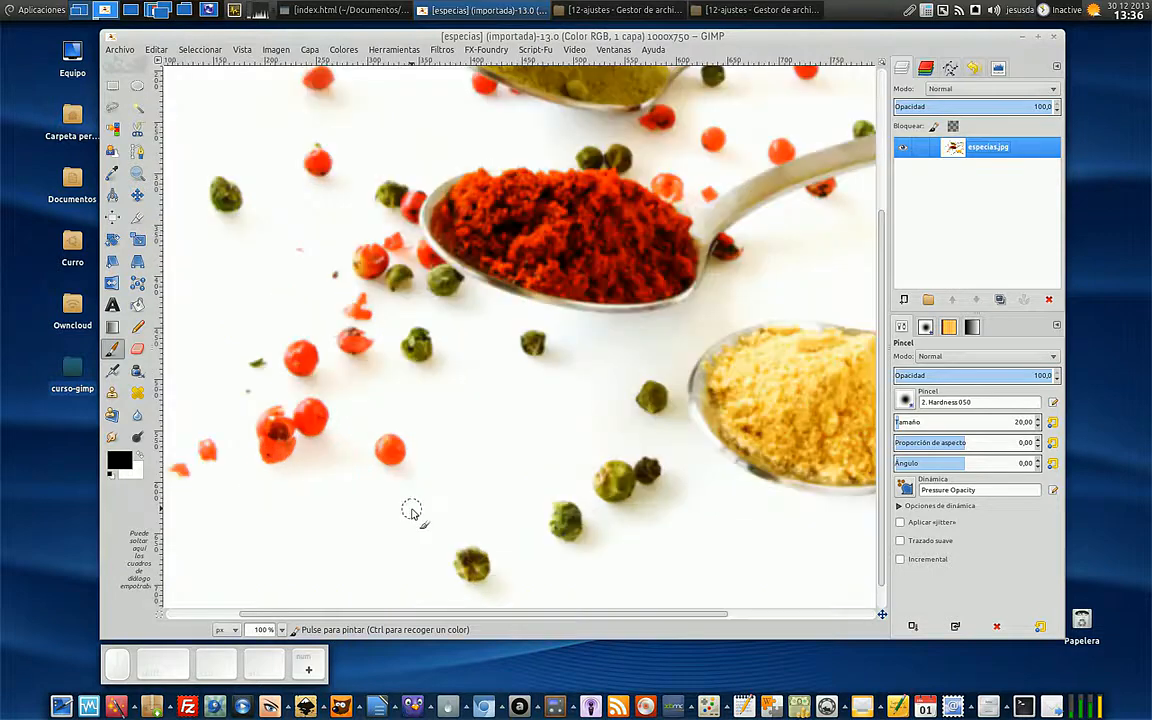
pyautogui.scroll(5, 411, 512)
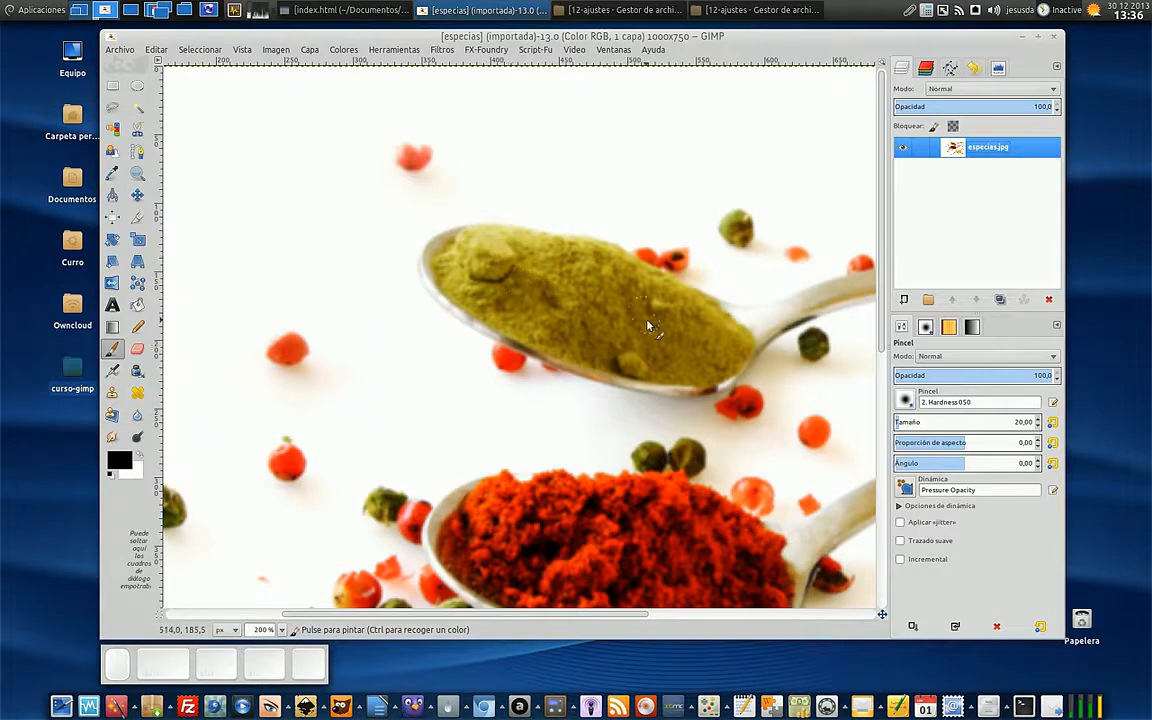
pyautogui.press('-')
pyautogui.press('-')
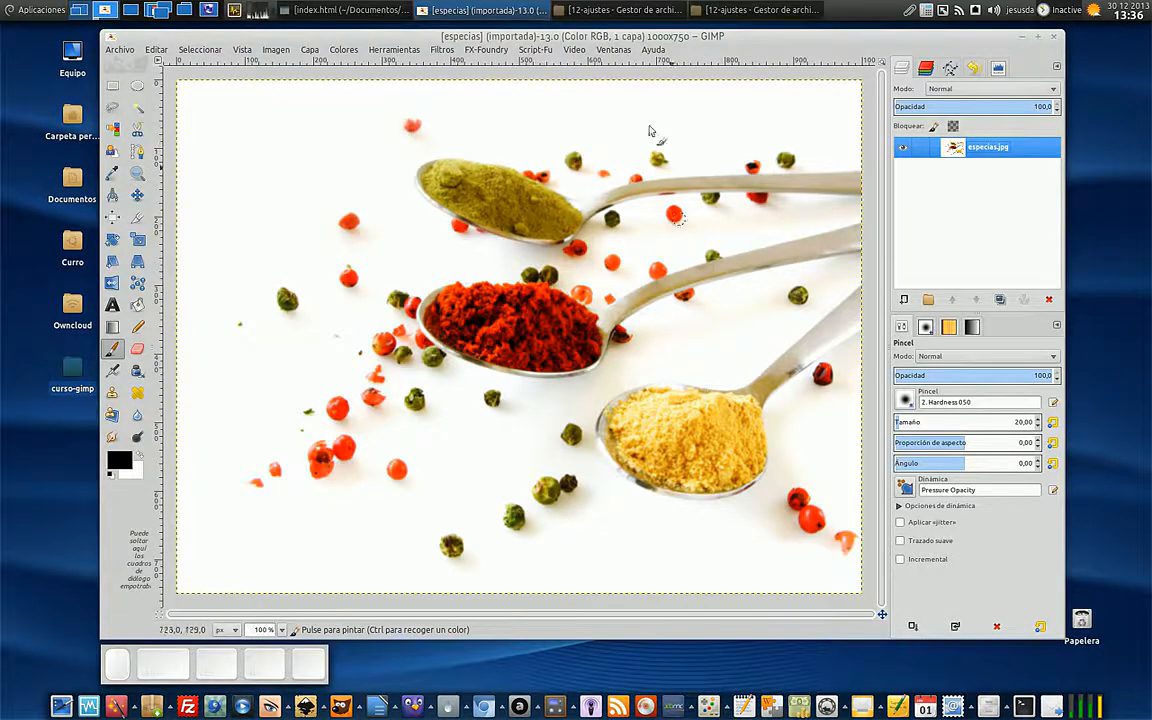
# Step: Start the Enfocar [Sharpen] filter on the photo and set the sharpness (Agudeza) to 99
pyautogui.click(450, 51)
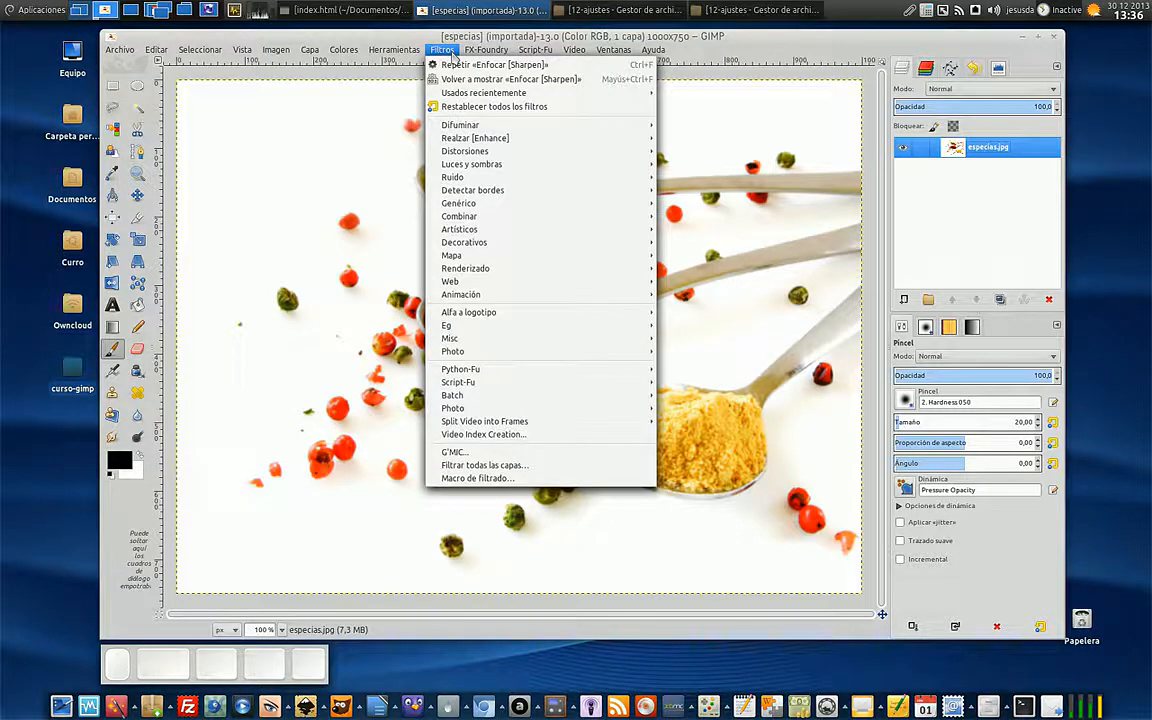
pyautogui.moveTo(519, 146)
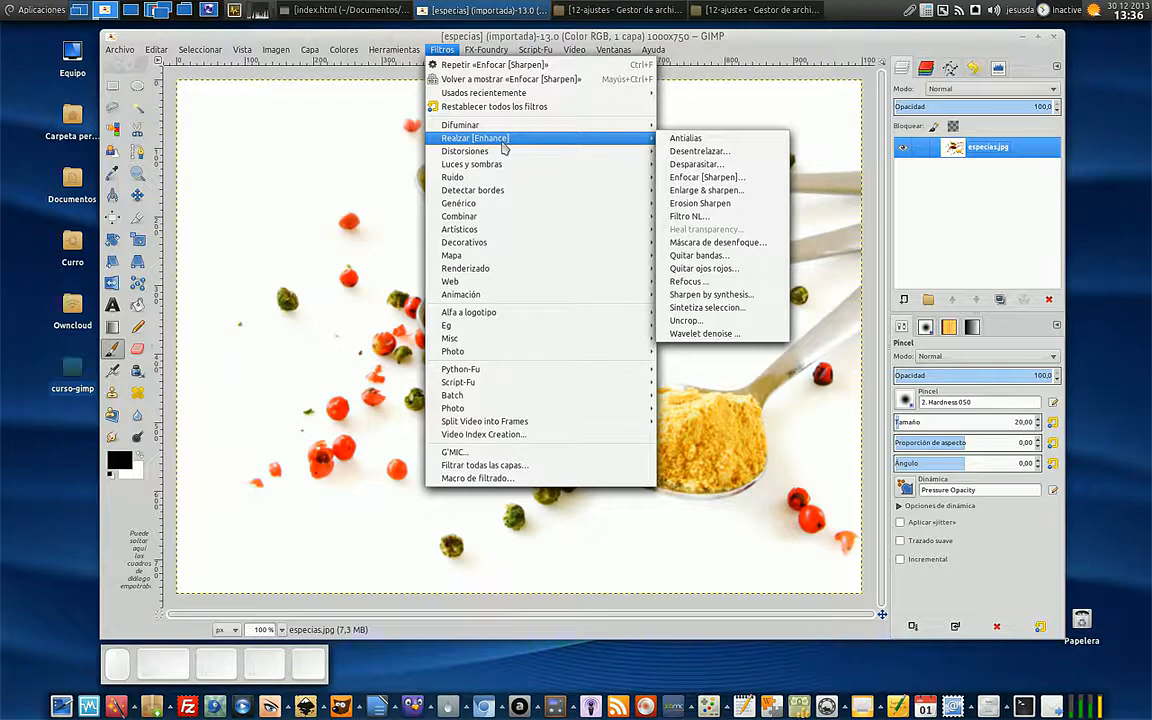
pyautogui.click(738, 180)
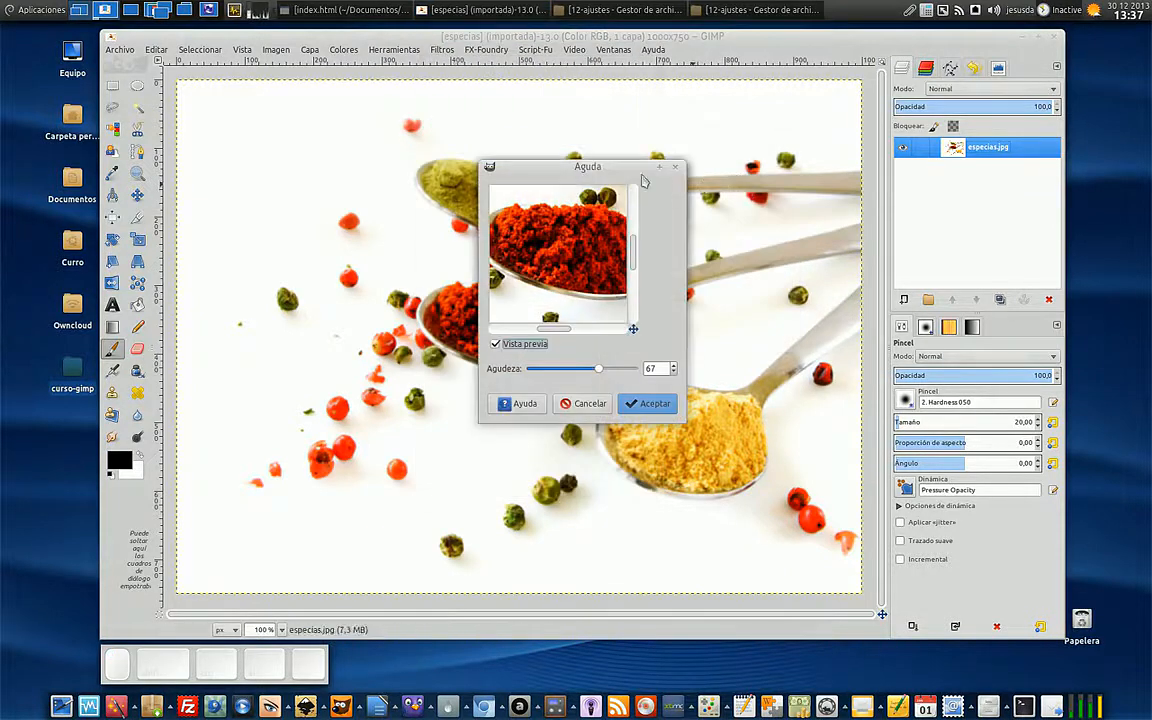
pyautogui.moveTo(490, 166); pyautogui.dragTo(319, 195)
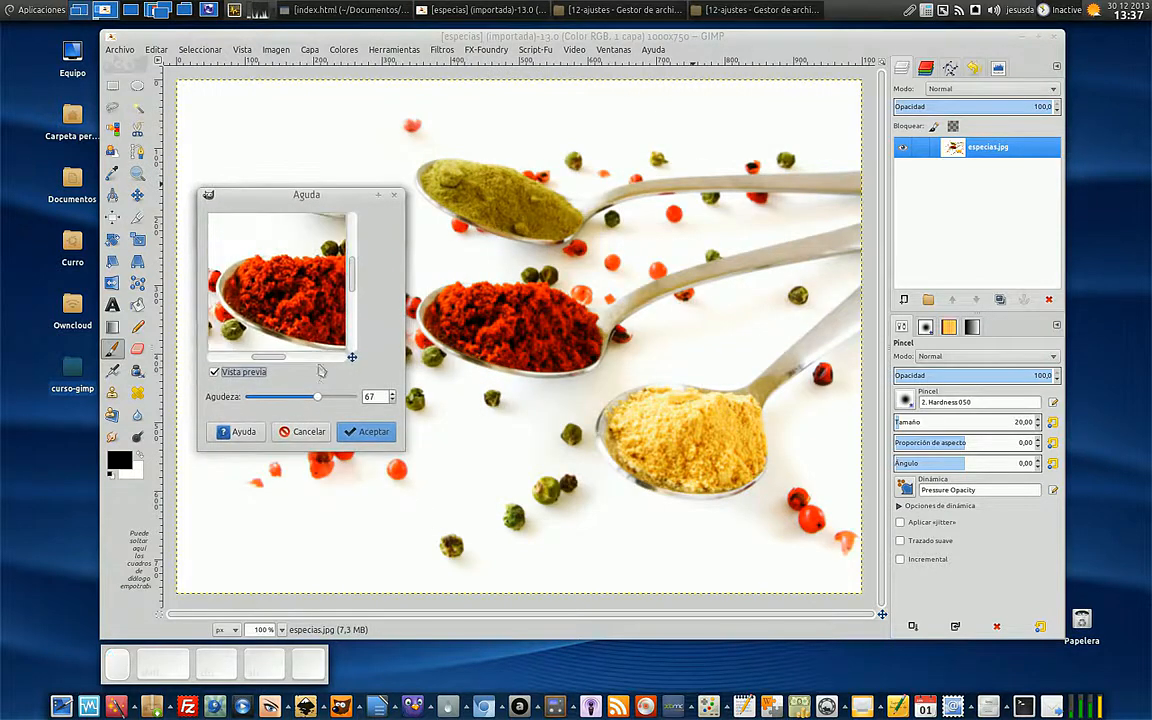
pyautogui.moveTo(317, 397); pyautogui.dragTo(371, 408)
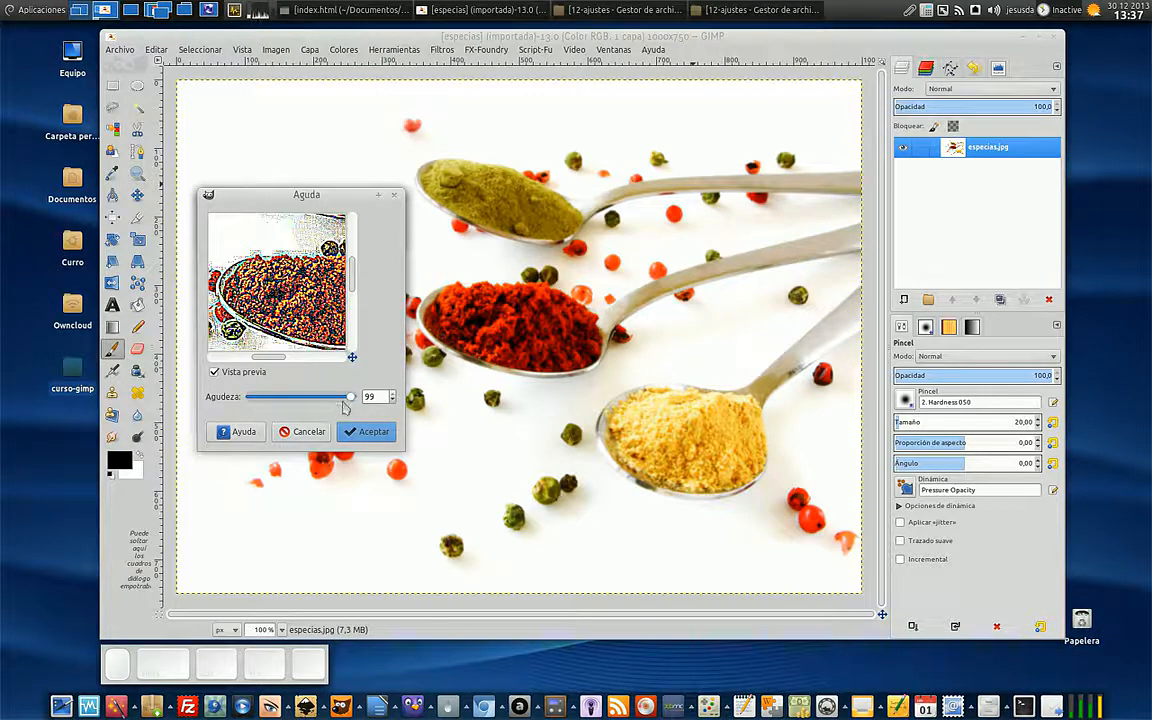
pyautogui.moveTo(348, 397)
pyautogui.mouseDown()
pyautogui.moveTo(298, 399)
pyautogui.moveTo(357, 401)
pyautogui.mouseUp()
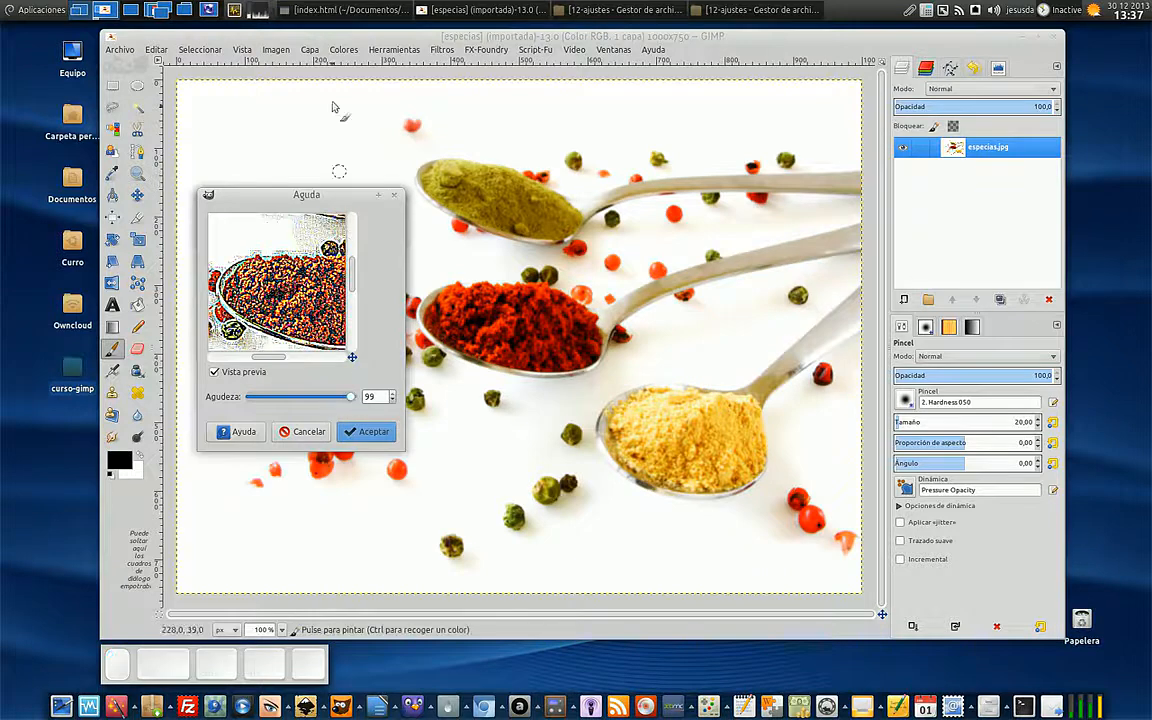
# Step: Enlarge the sharpen dialog's preview, undo the stray brush stroke, and move the dialog away from the red spice spoon
pyautogui.moveTo(284, 188); pyautogui.dragTo(299, 147)
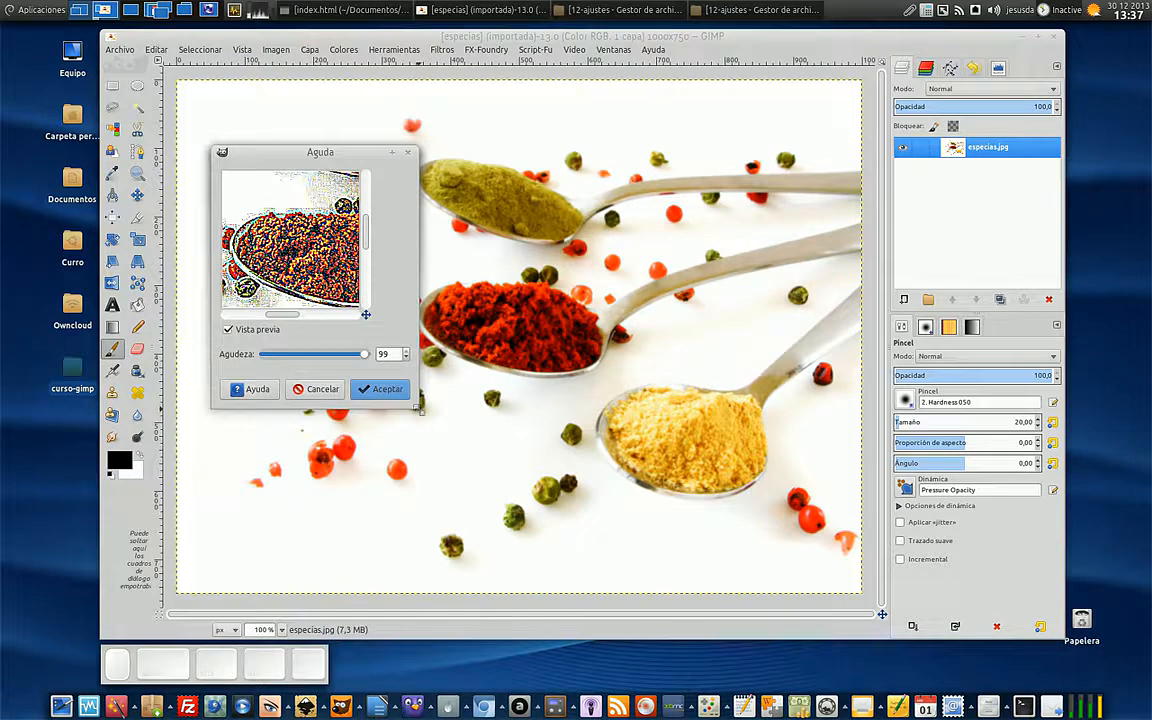
pyautogui.moveTo(420, 410); pyautogui.dragTo(488, 426)
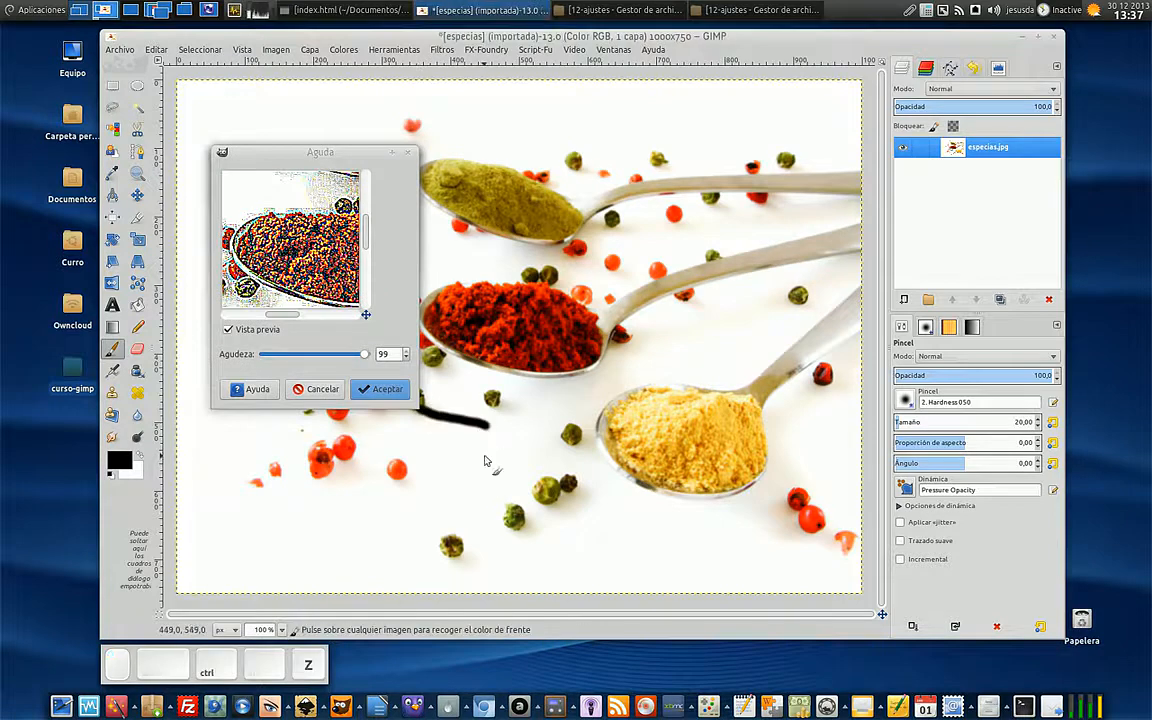
pyautogui.hotkey('ctrl', 'z')
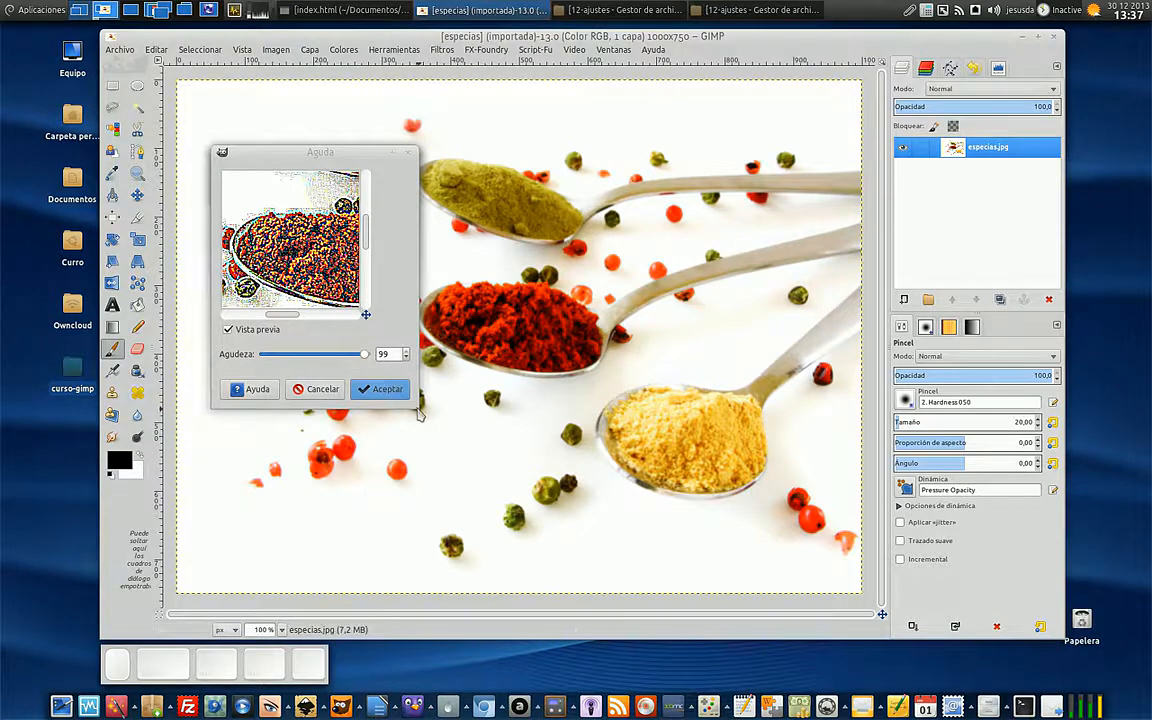
pyautogui.moveTo(420, 410); pyautogui.dragTo(570, 464)
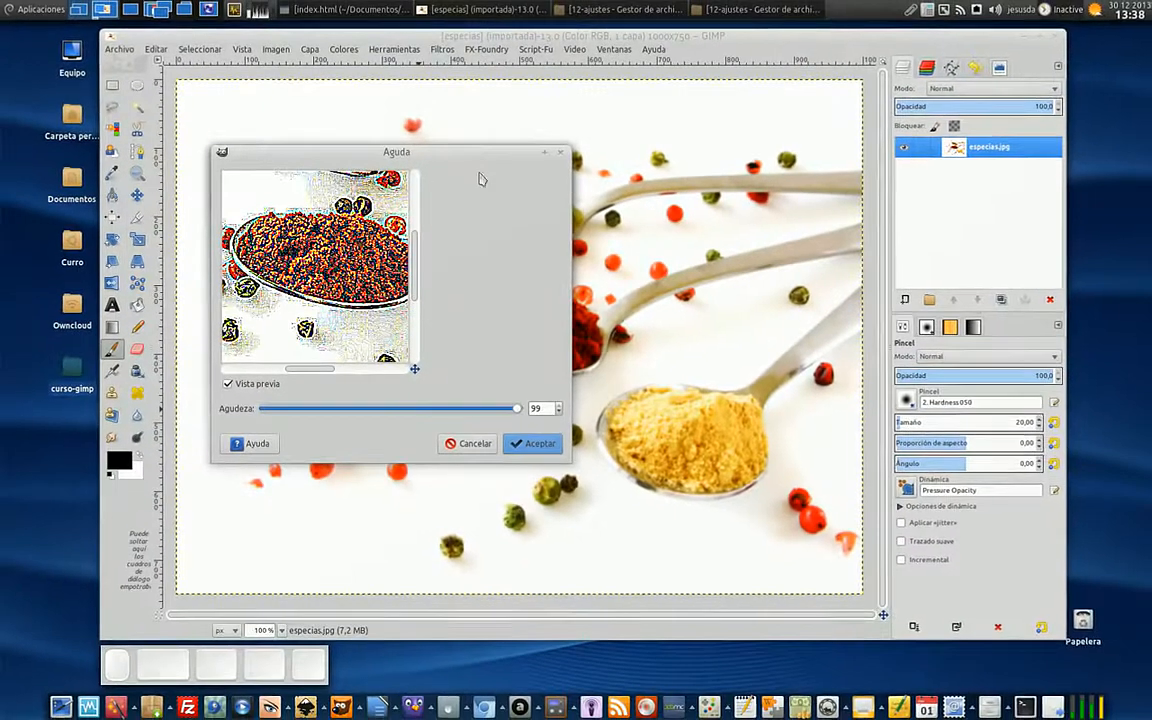
pyautogui.moveTo(474, 158); pyautogui.dragTo(609, 149)
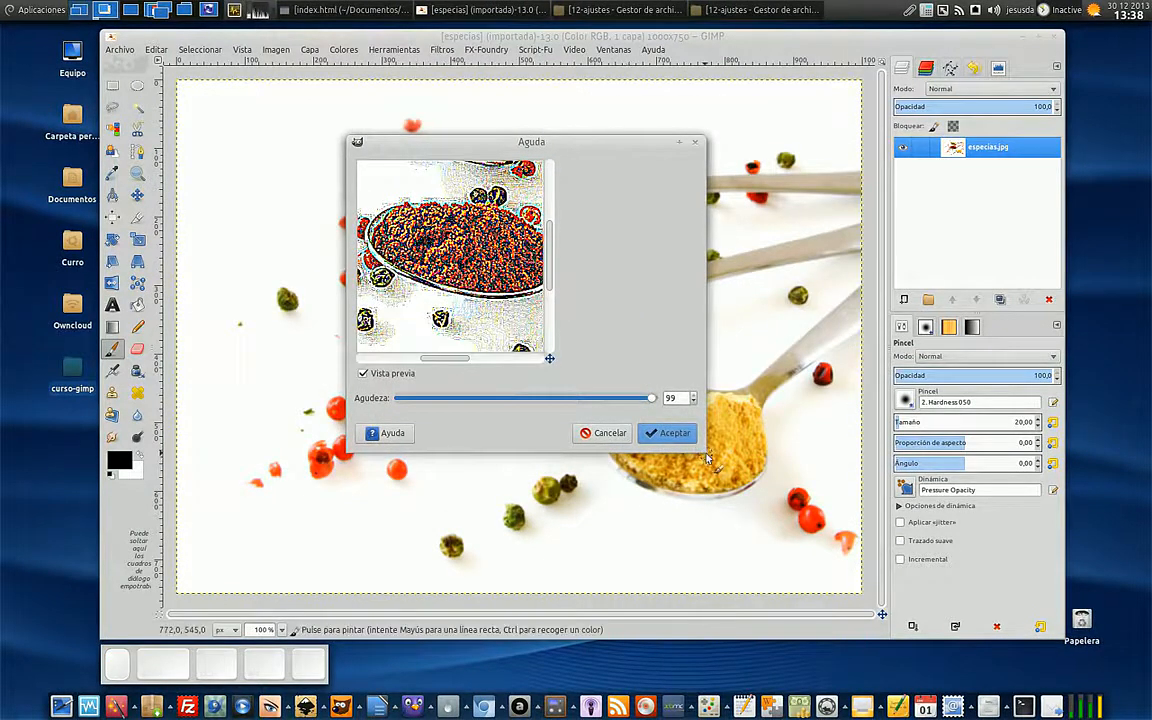
pyautogui.moveTo(705, 454); pyautogui.dragTo(584, 484)
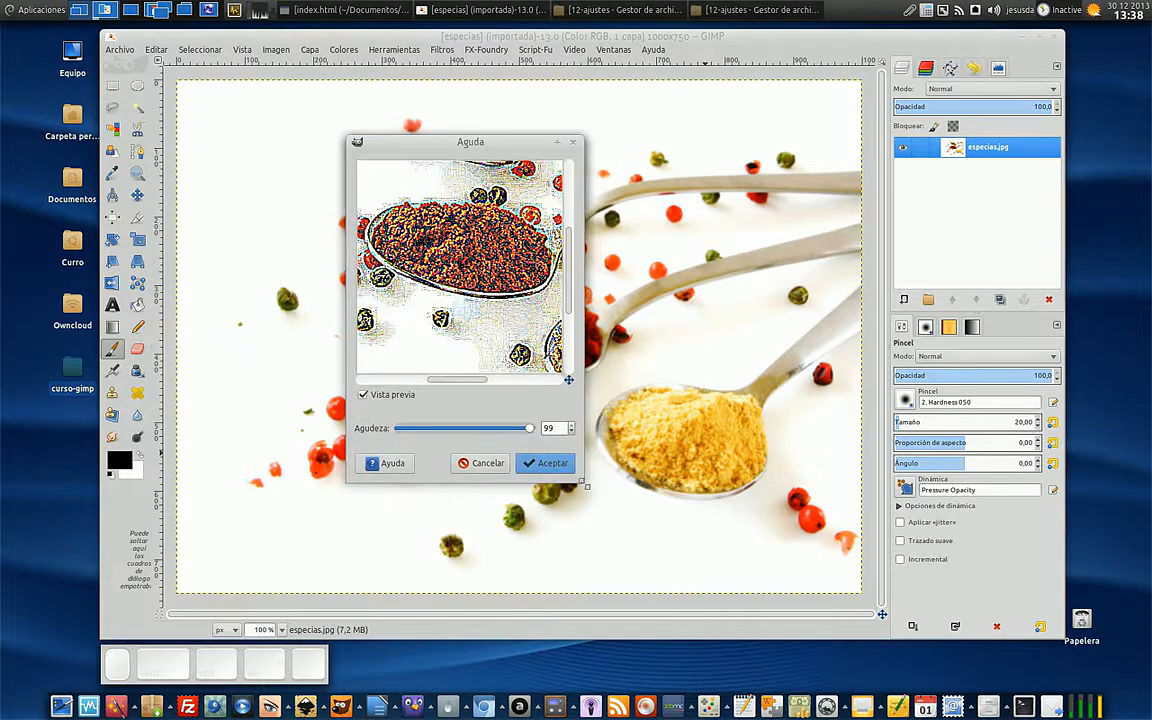
pyautogui.moveTo(431, 141); pyautogui.dragTo(815, 133)
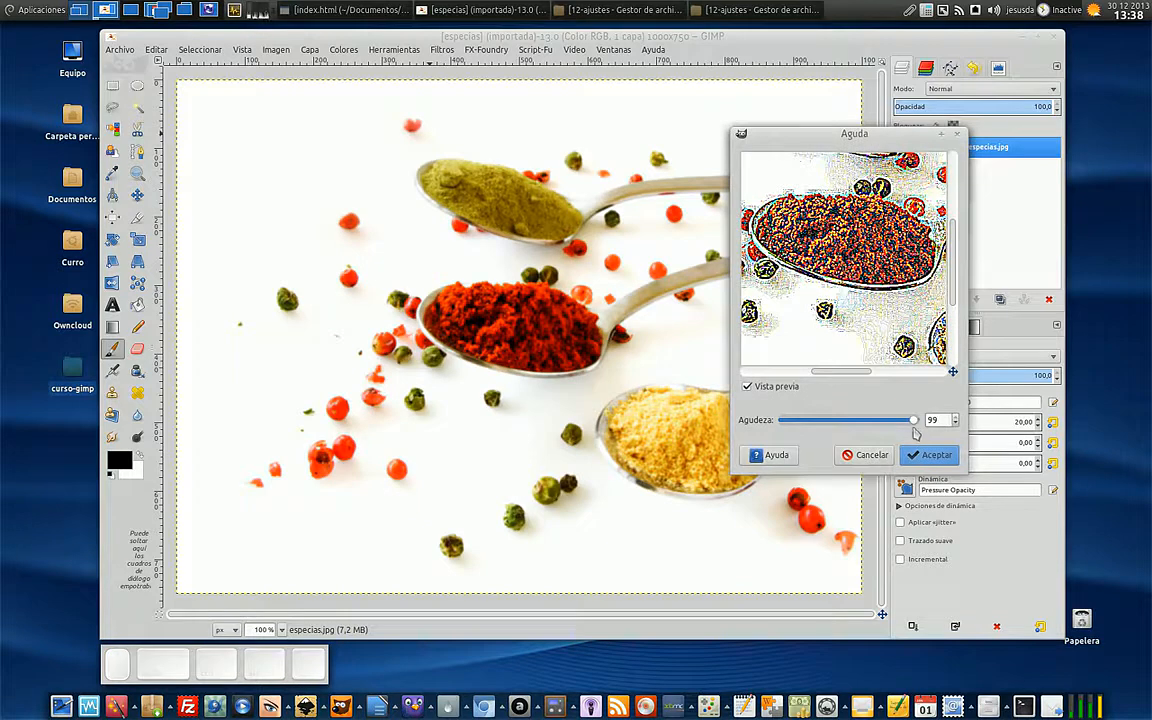
# Step: Lower the sharpness to 1, raise it to 60, and compare the result with the preview off and on
pyautogui.moveTo(917, 427); pyautogui.dragTo(880, 418)
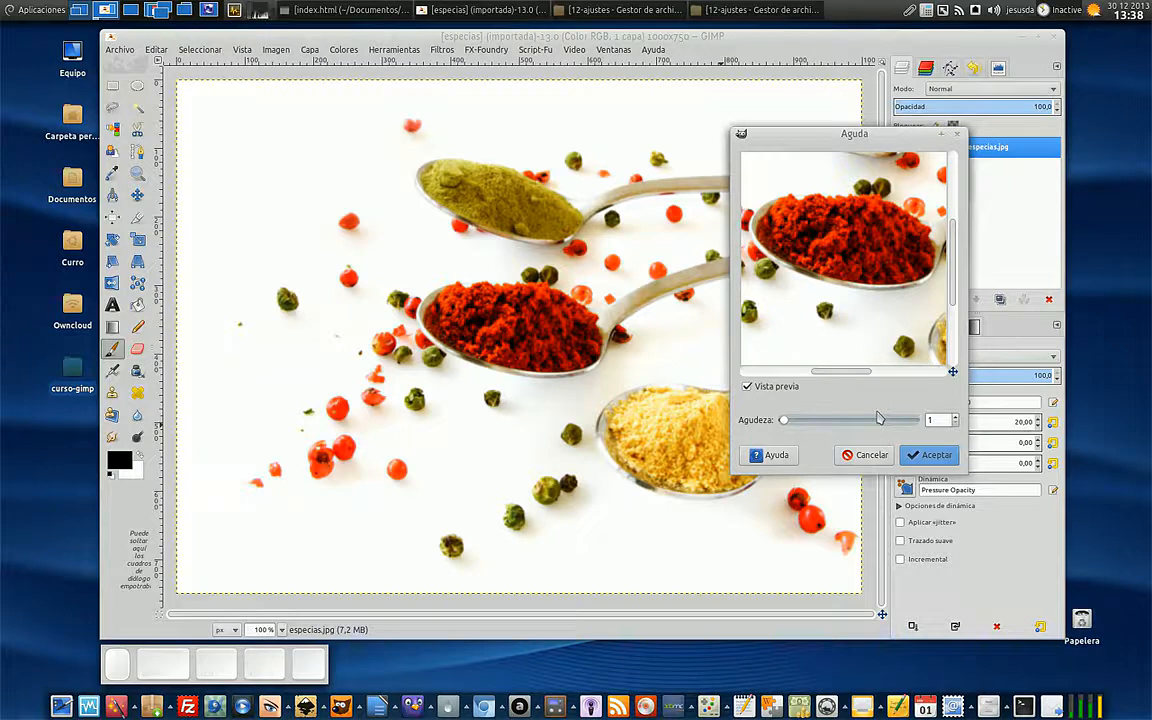
pyautogui.click(792, 425)
pyautogui.moveTo(792, 425); pyautogui.dragTo(864, 426)
pyautogui.click(748, 387)
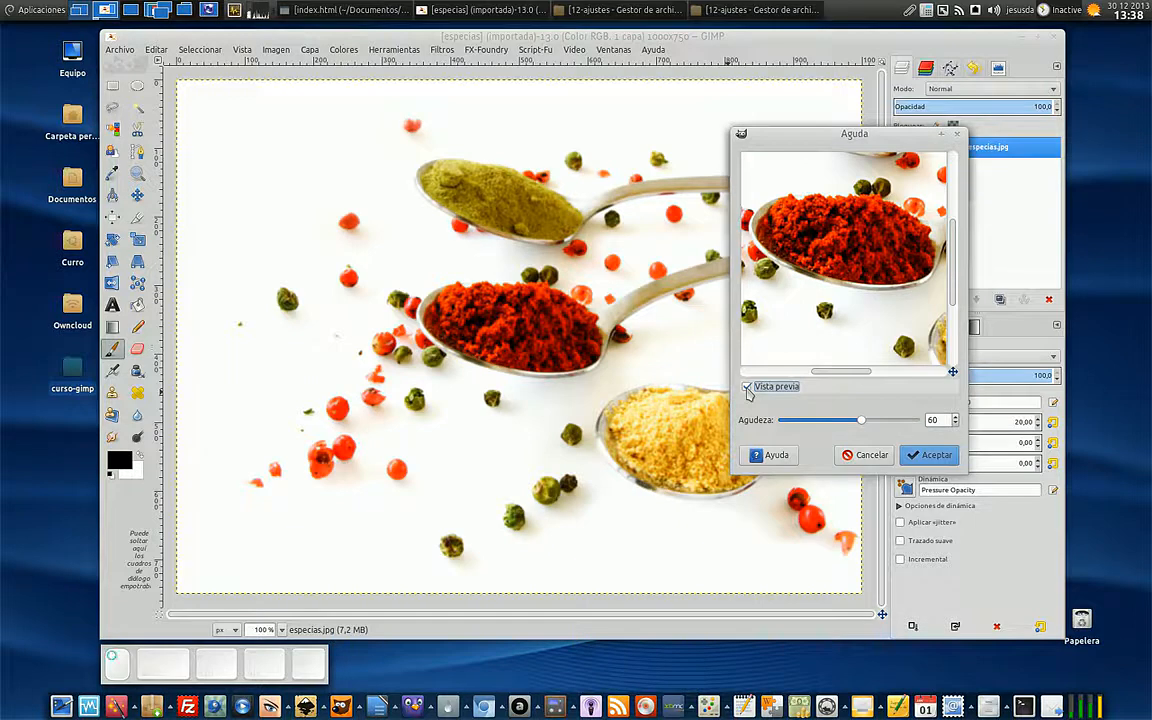
pyautogui.click(747, 388)
pyautogui.click(747, 388)
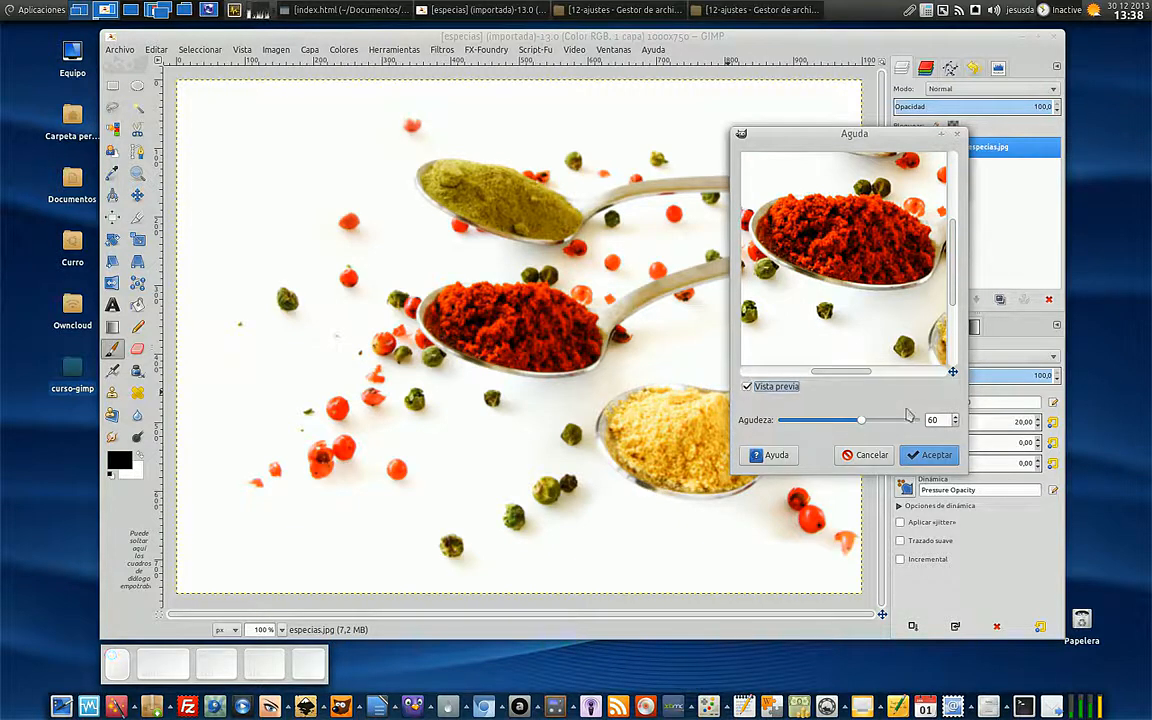
# Step: Compare a sharpness of 74 with the unsharpened preview, set it to 70 and apply the filter
pyautogui.moveTo(861, 421); pyautogui.dragTo(882, 425)
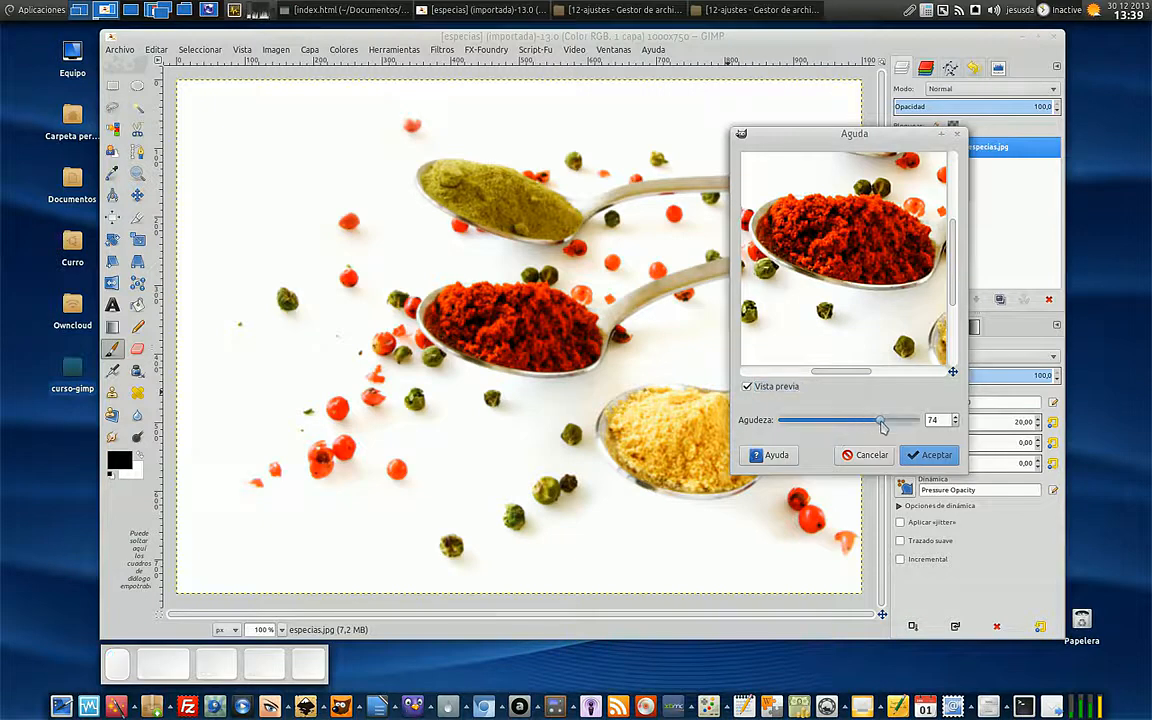
pyautogui.click(748, 387)
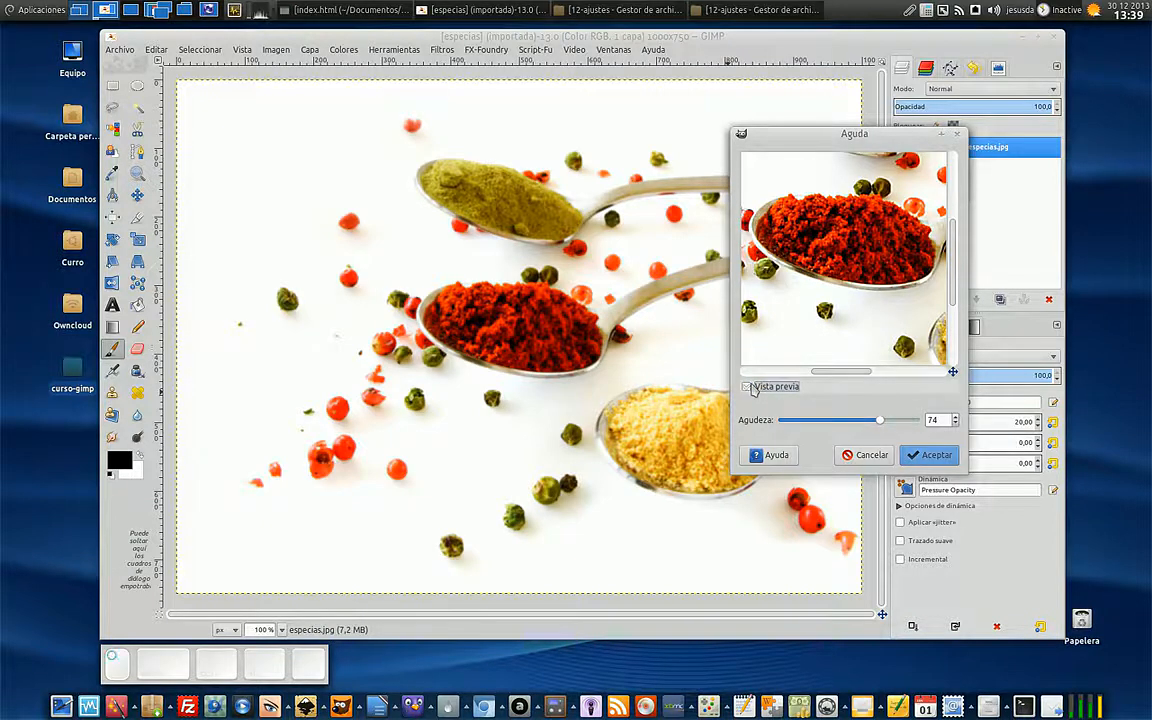
pyautogui.click(748, 387)
pyautogui.moveTo(881, 422)
pyautogui.mouseDown()
pyautogui.moveTo(906, 428)
pyautogui.moveTo(879, 426)
pyautogui.mouseUp()
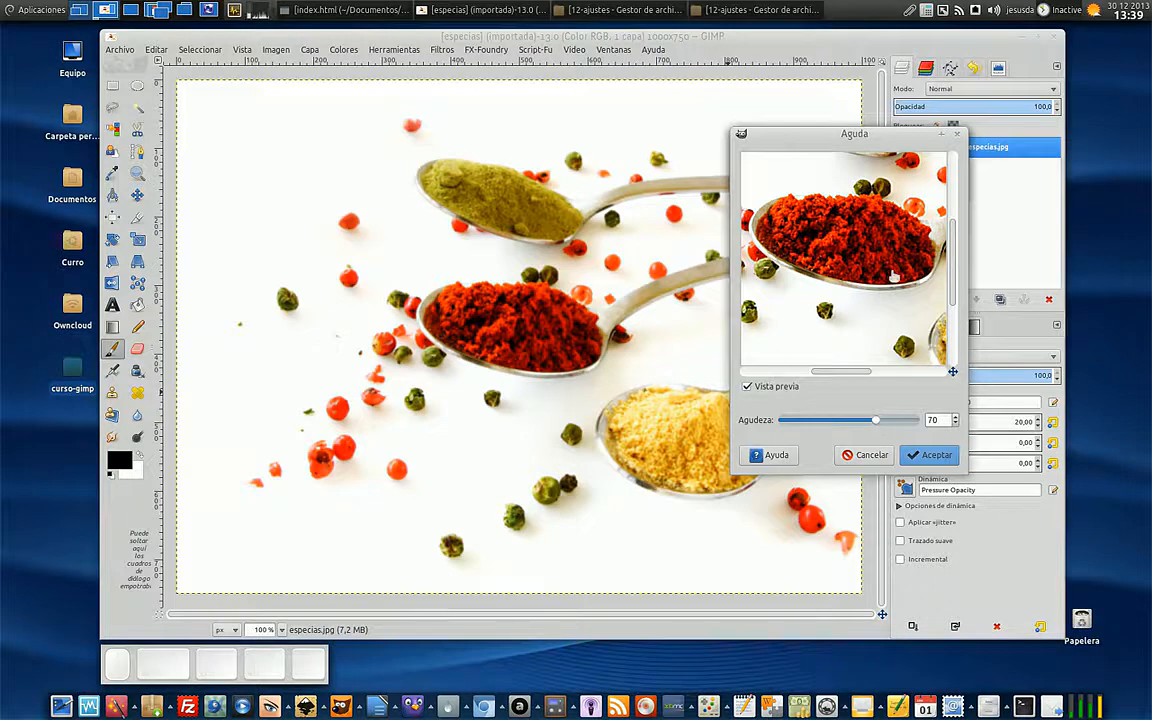
pyautogui.click(946, 455)
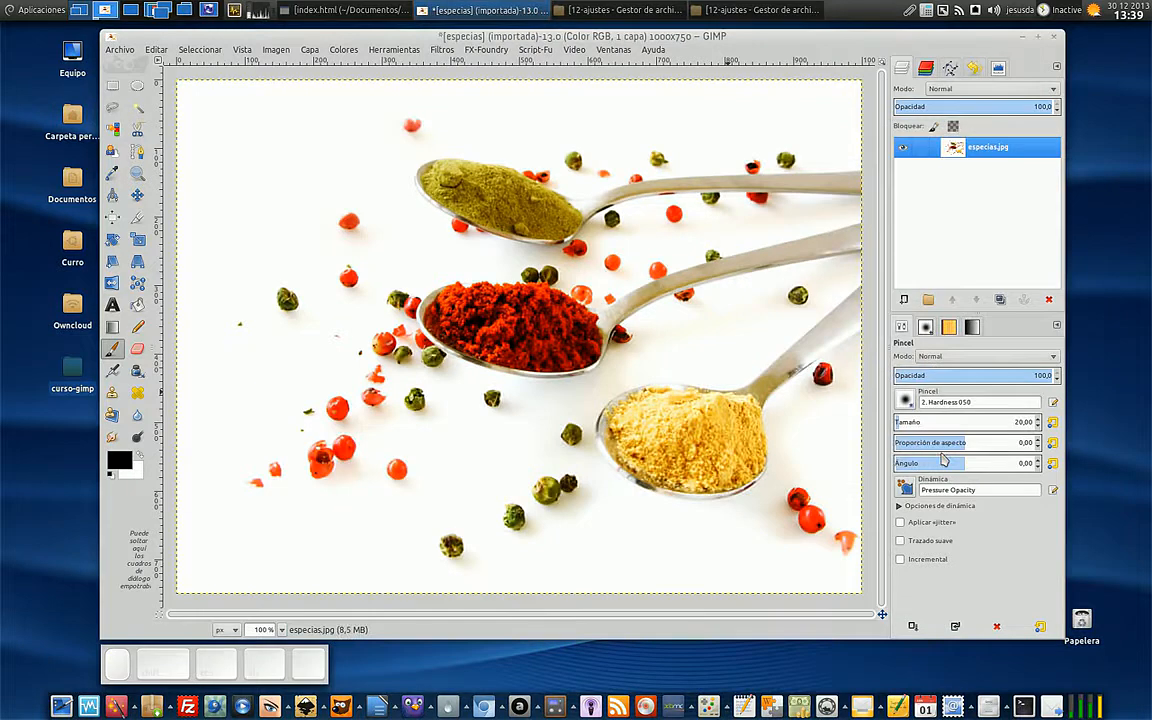
# Step: Compare the photo before and after sharpening by undoing and redoing the filter, and examine the spices up close
pyautogui.press('ctrl')
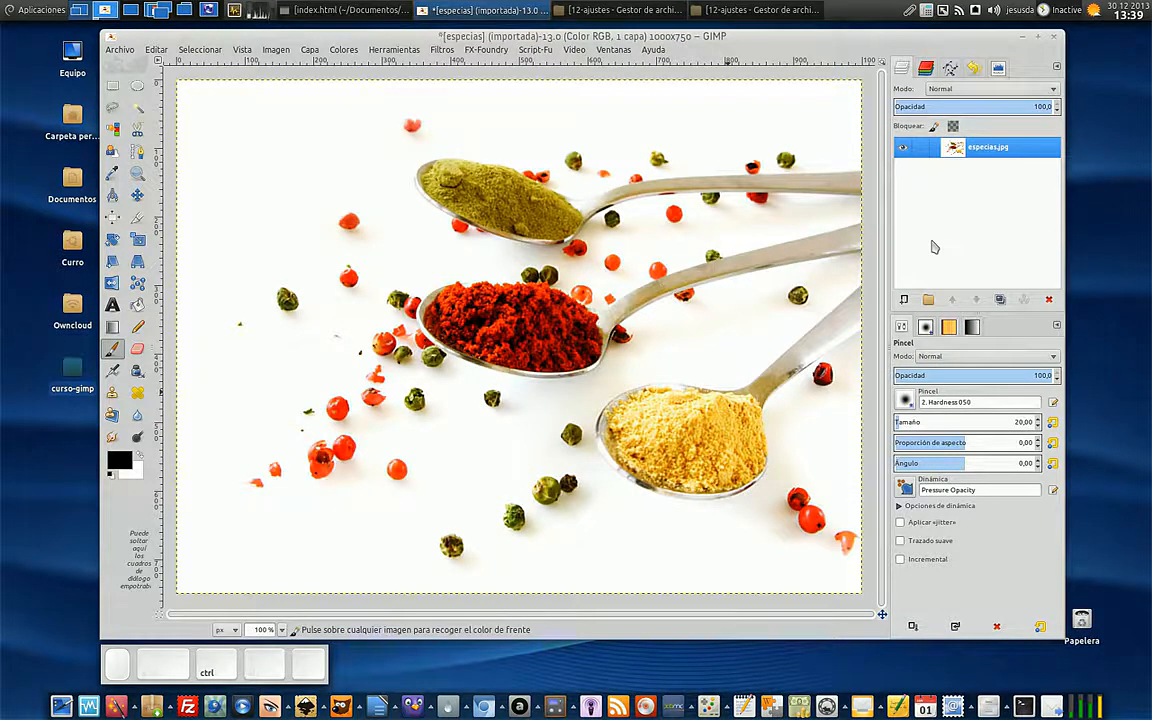
pyautogui.hotkey('ctrl', 'z')
pyautogui.hotkey('ctrl', 'y')
pyautogui.hotkey('ctrl', 'z')
pyautogui.hotkey('ctrl', 'y')
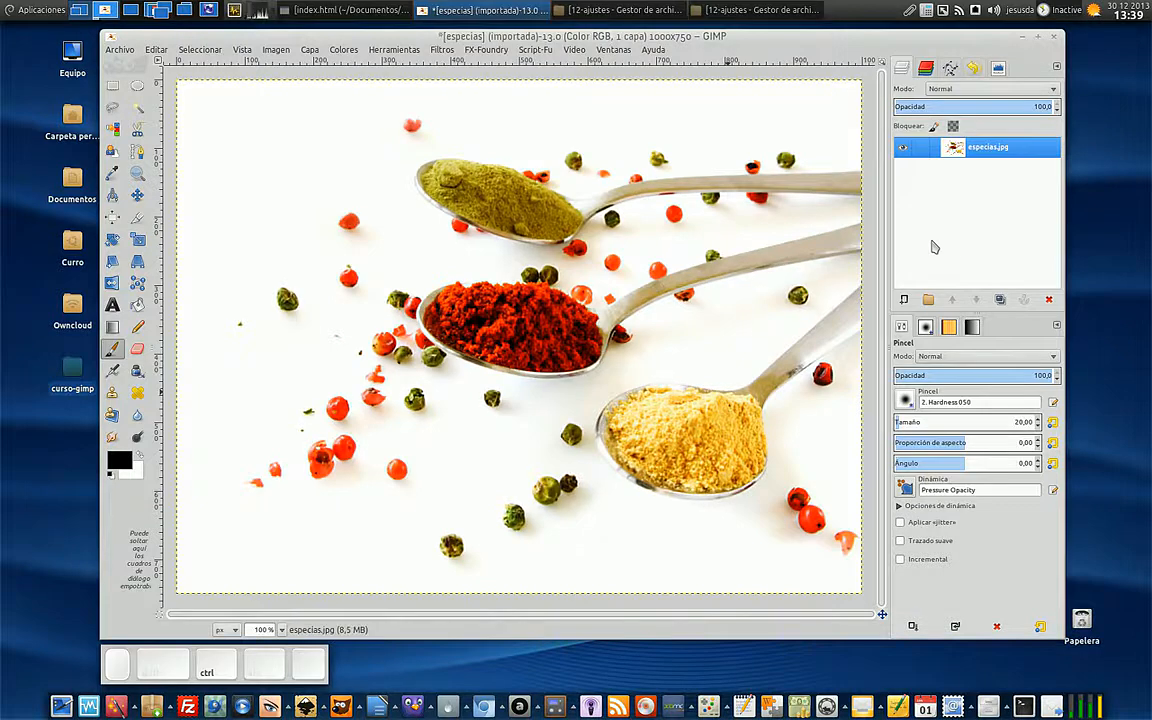
pyautogui.press('+')
pyautogui.press('+')
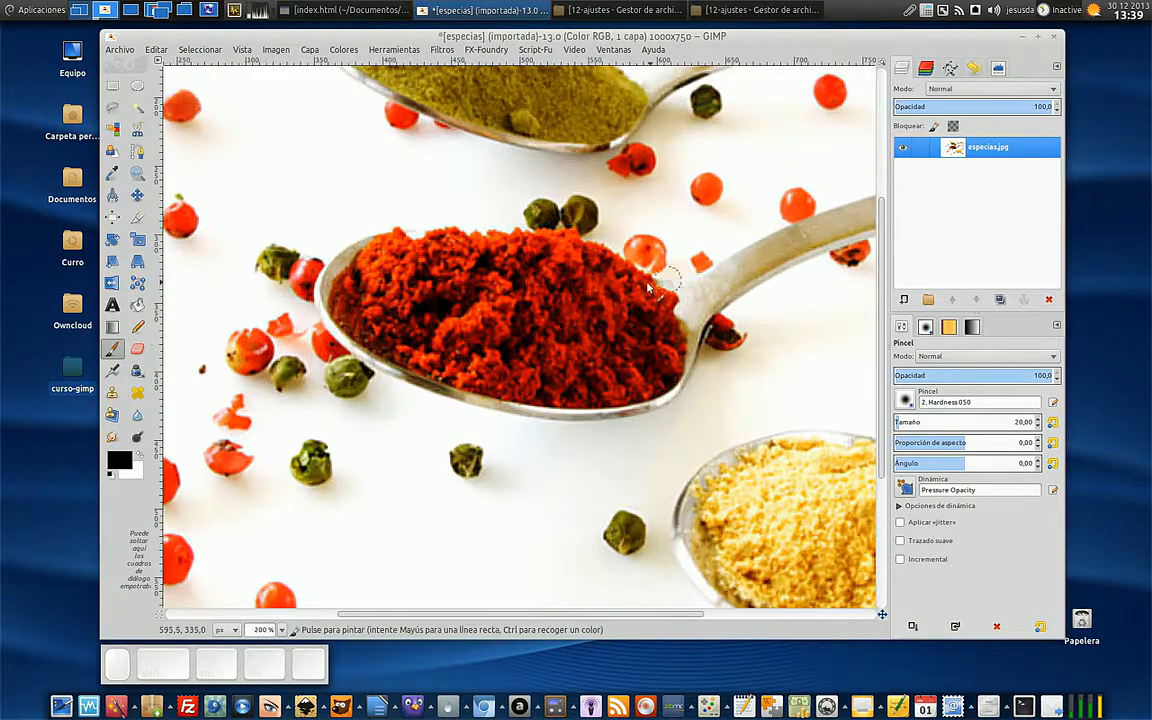
pyautogui.scroll(4, 646, 285)
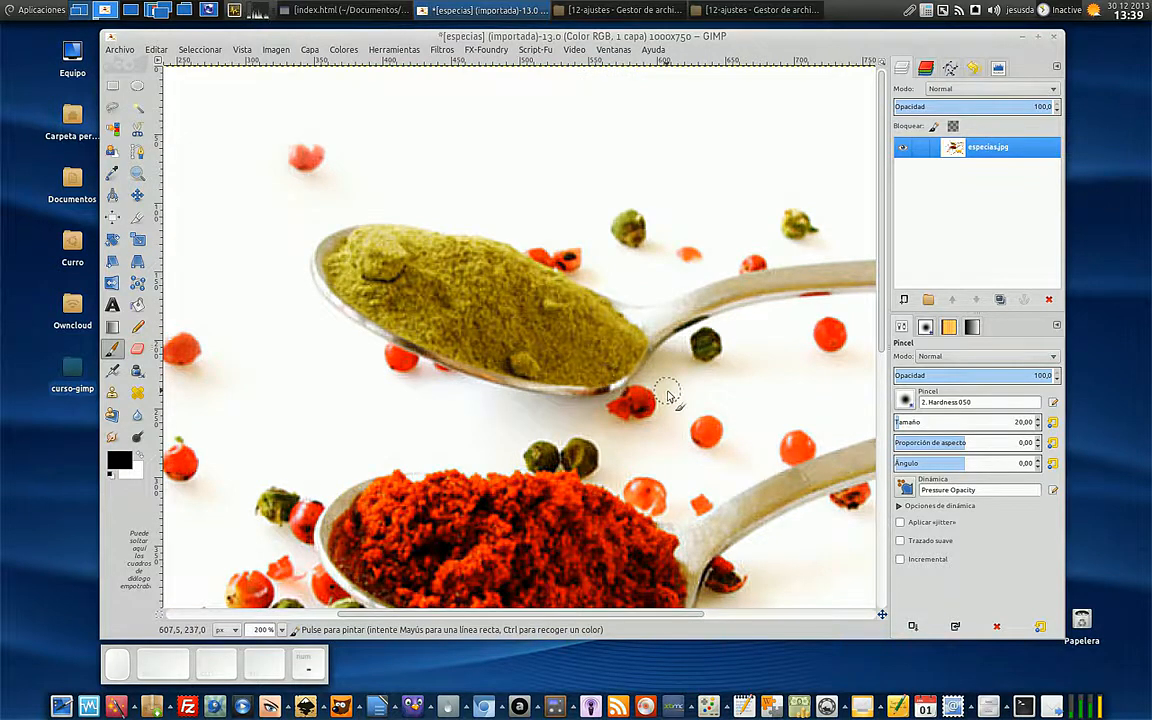
# Step: Return the view to 100% and undo the sharpening of the photo
pyautogui.press('1')
pyautogui.press('ctrl')
pyautogui.hotkey('ctrl', 'z')
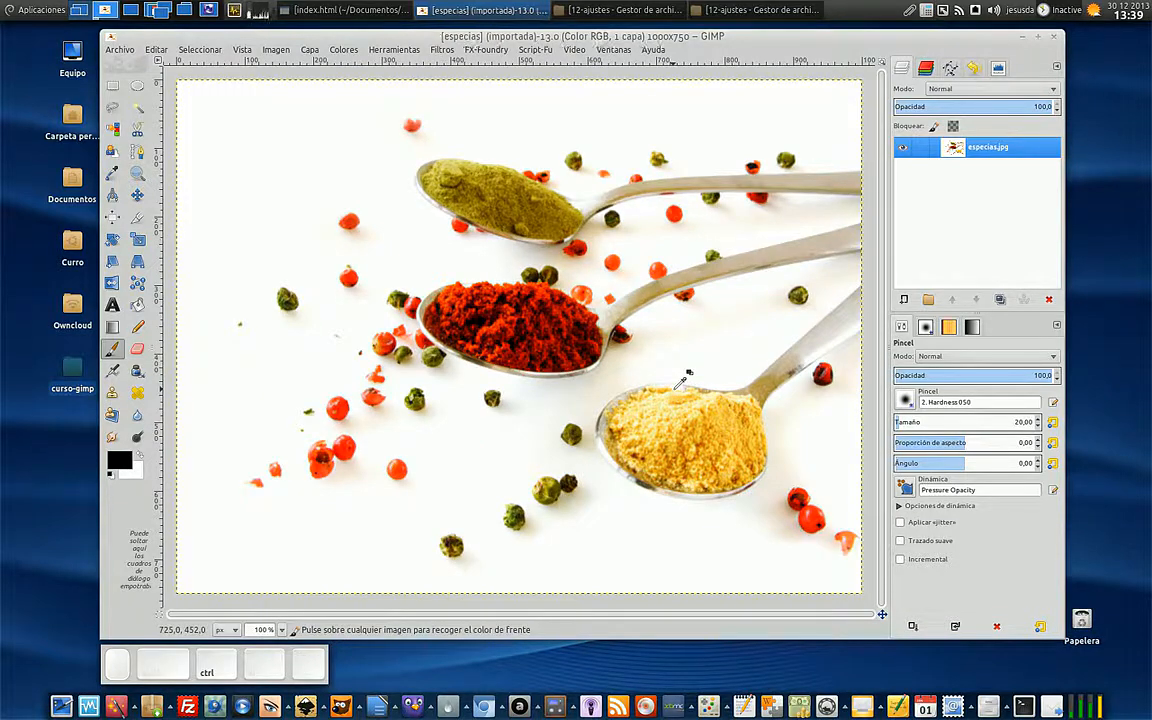
# Step: Compare the photo by redoing and undoing the sharpening once more, and duplicate the especias.jpg layer
pyautogui.hotkey('ctrl', 'y')
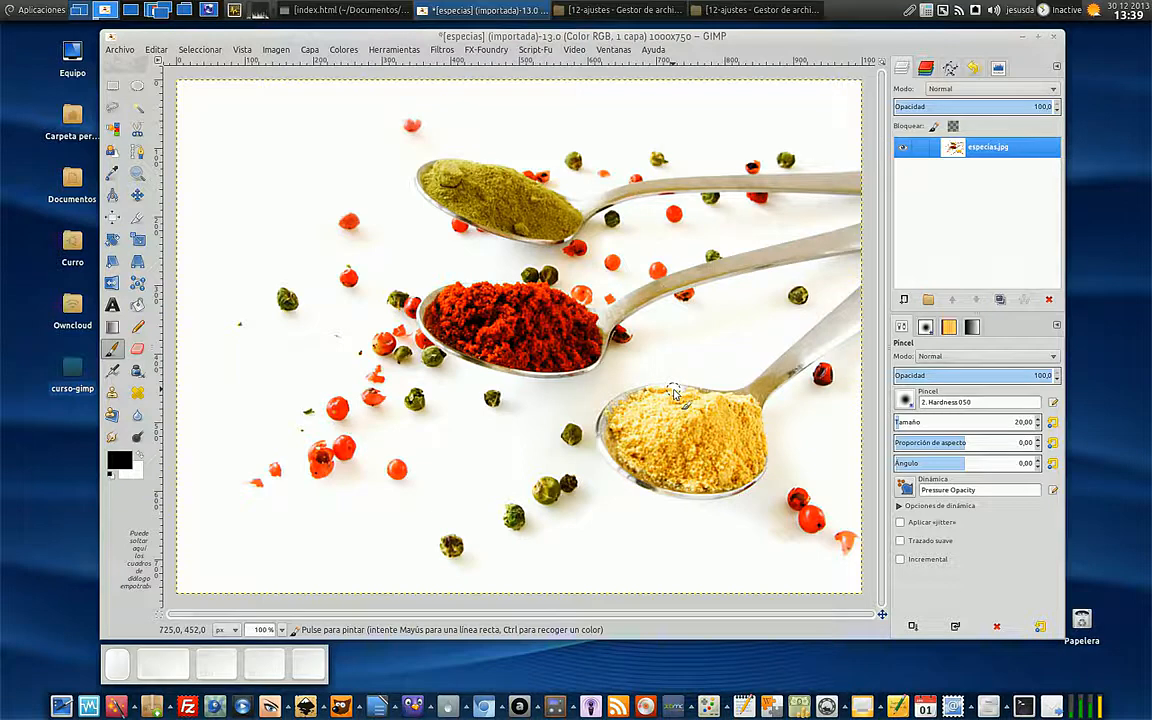
pyautogui.hotkey('ctrl', 'z')
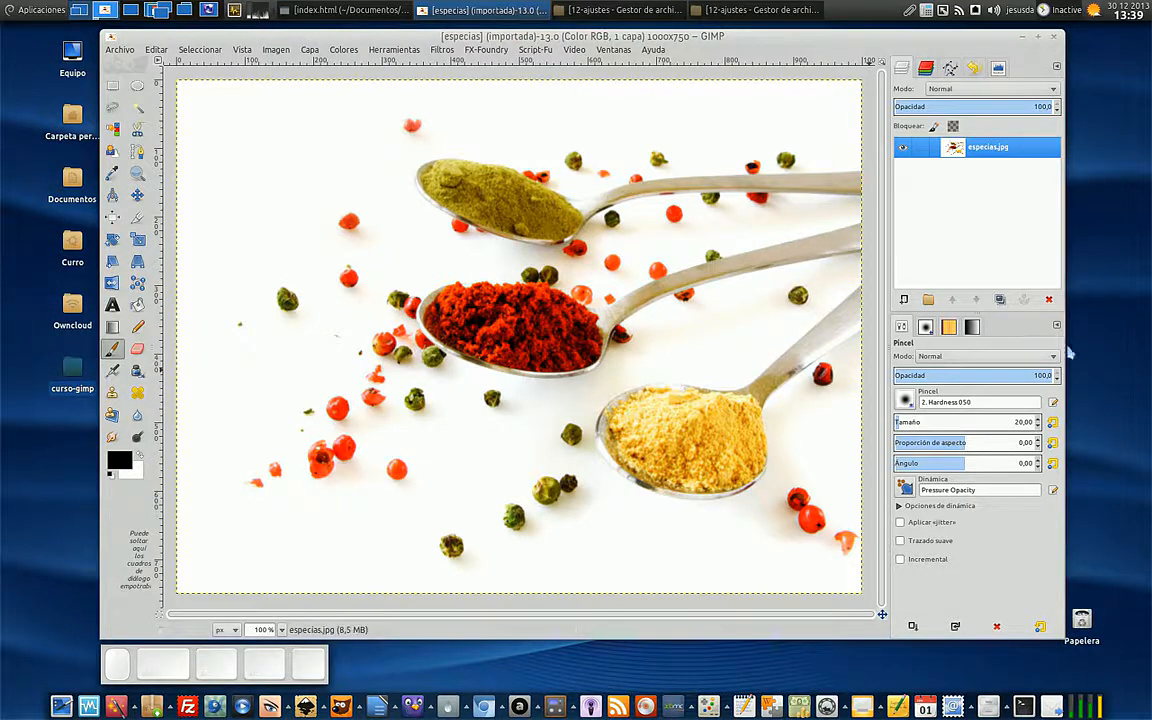
pyautogui.click(999, 299)
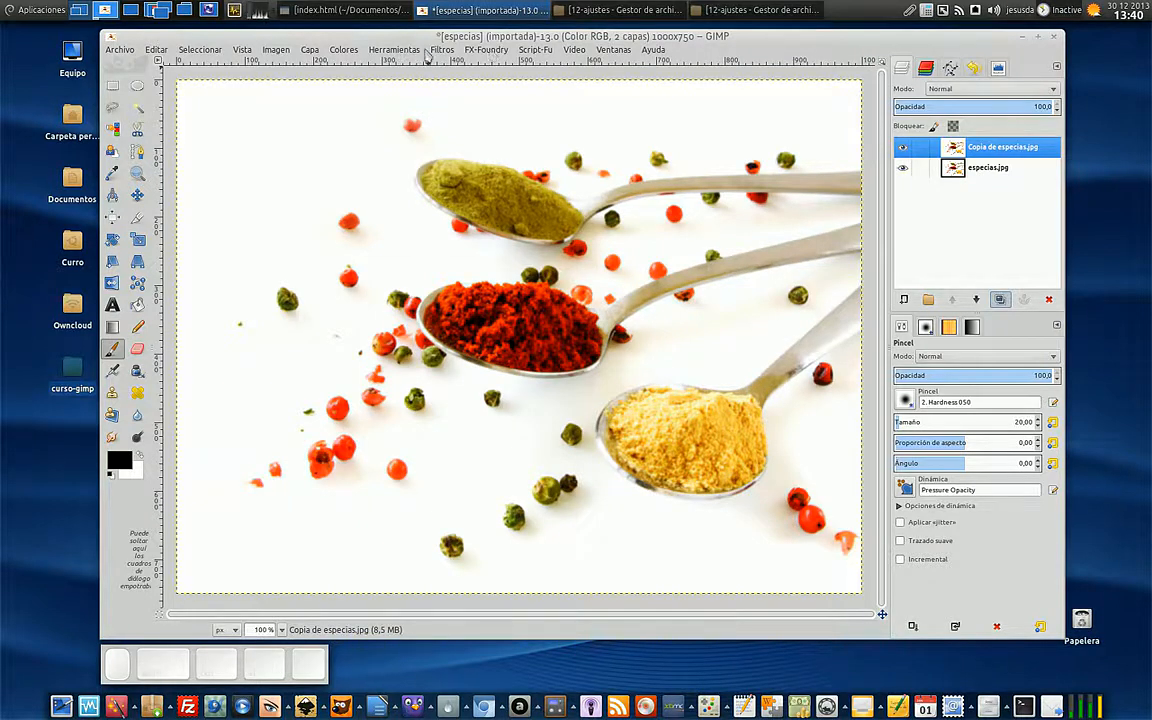
# Step: Start the Máscara de desenfoque filter on the copied layer
pyautogui.click(388, 50)
pyautogui.moveTo(449, 56)
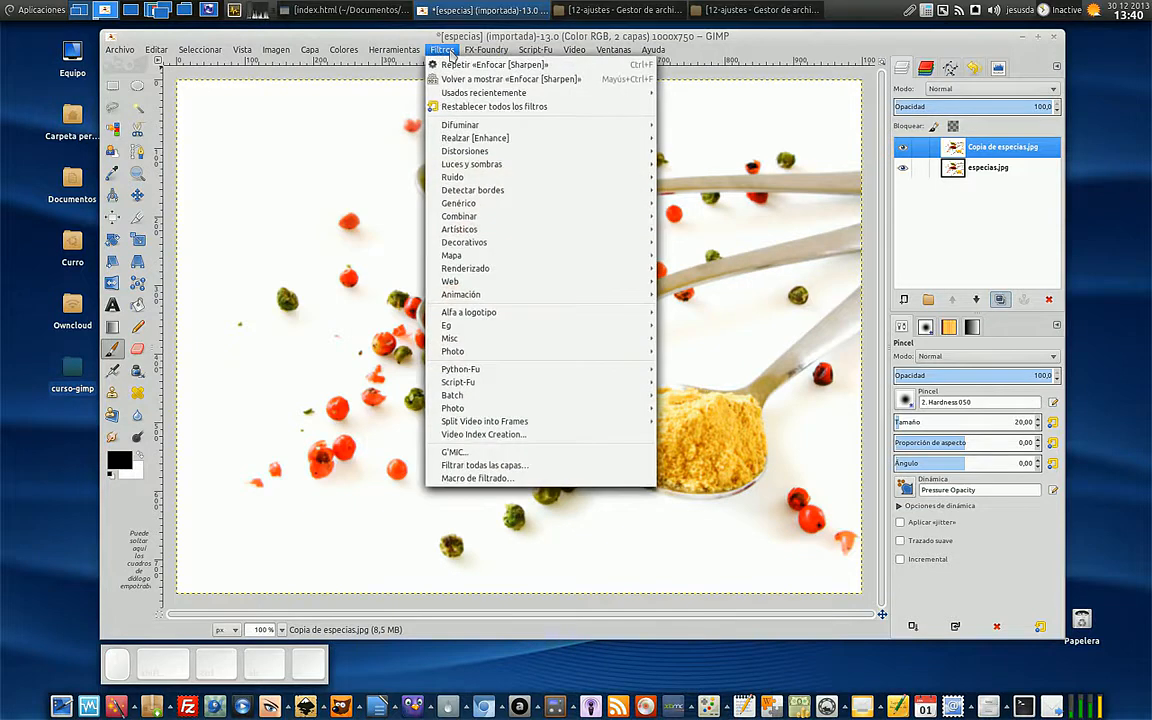
pyautogui.moveTo(475, 137)
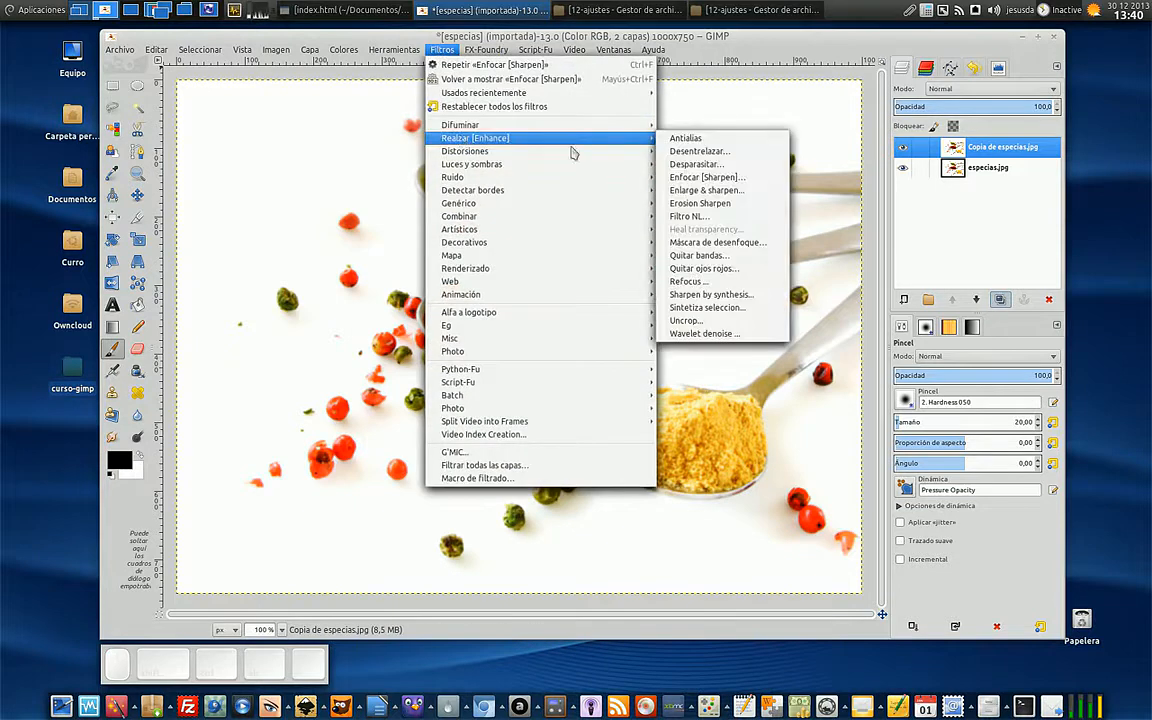
pyautogui.click(782, 244)
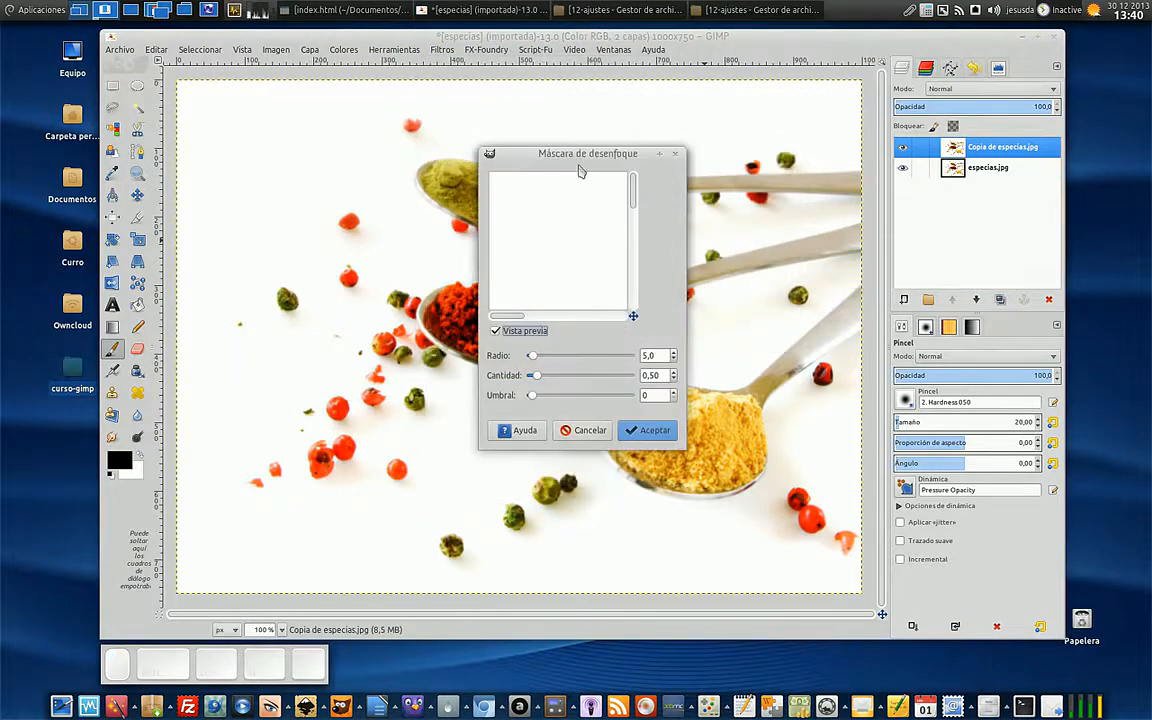
# Step: Enlarge the filter dialog, place it clear of the spoons and show the green and red spices in its preview
pyautogui.moveTo(580, 154); pyautogui.dragTo(915, 181)
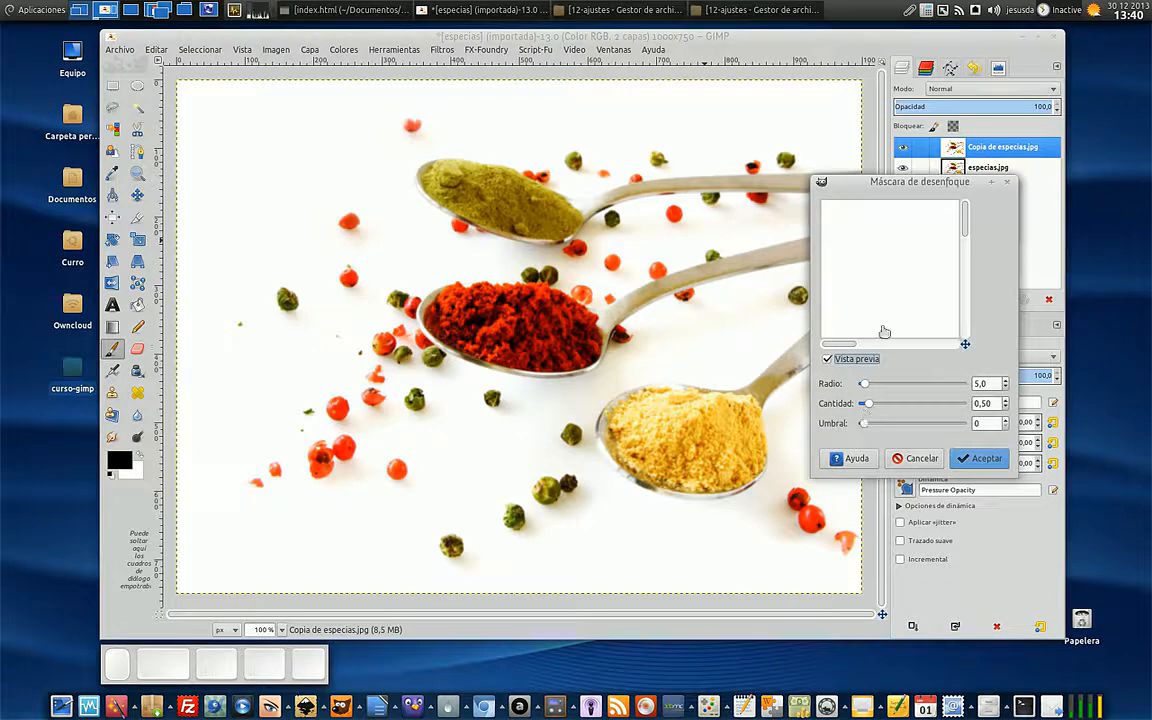
pyautogui.moveTo(965, 344); pyautogui.dragTo(988, 349)
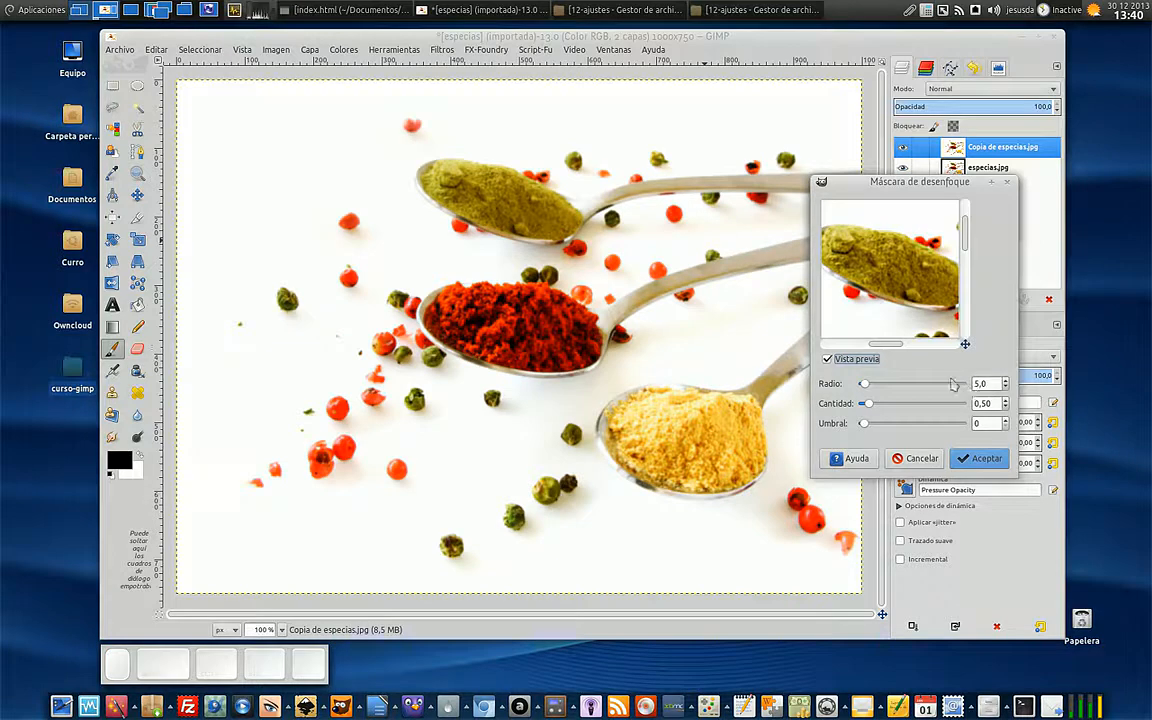
pyautogui.moveTo(965, 344); pyautogui.dragTo(960, 348)
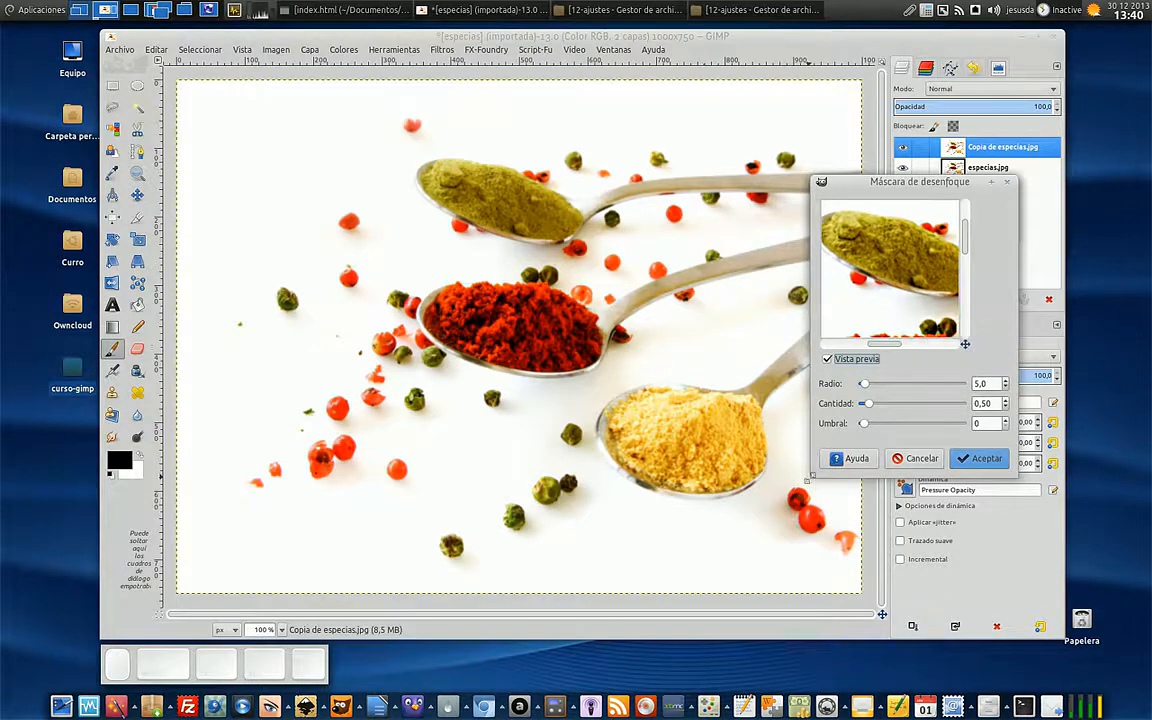
pyautogui.moveTo(811, 479); pyautogui.dragTo(739, 541)
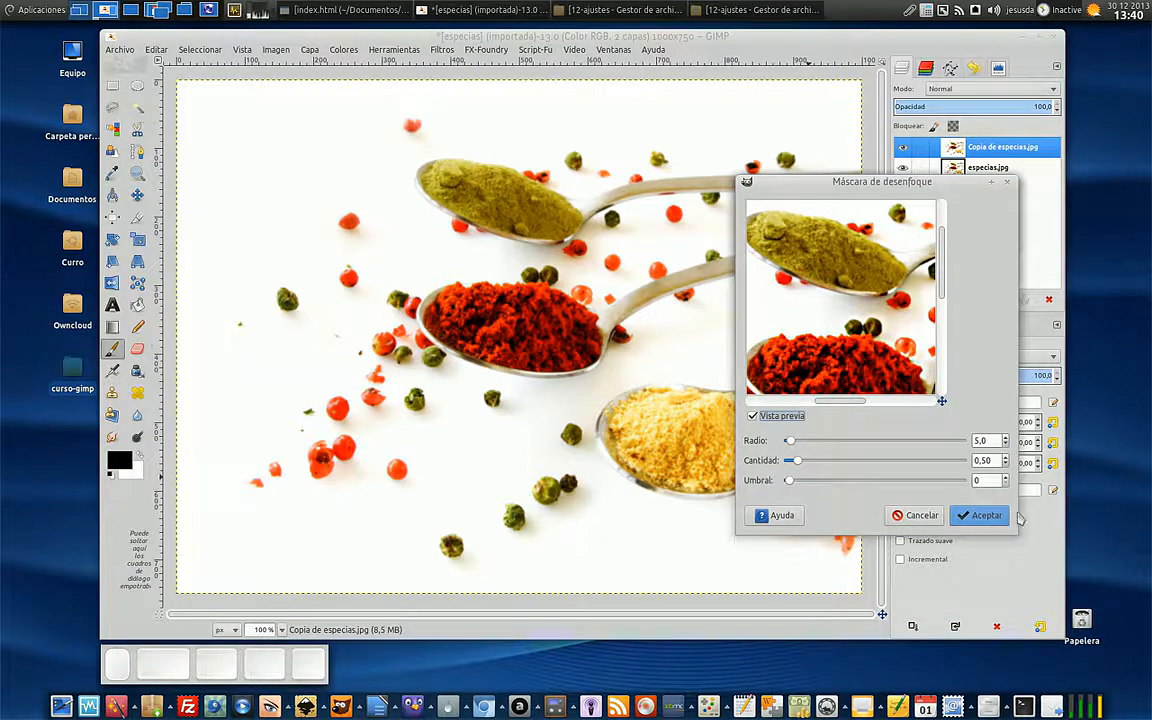
pyautogui.click(985, 515)
pyautogui.moveTo(985, 515); pyautogui.dragTo(957, 518)
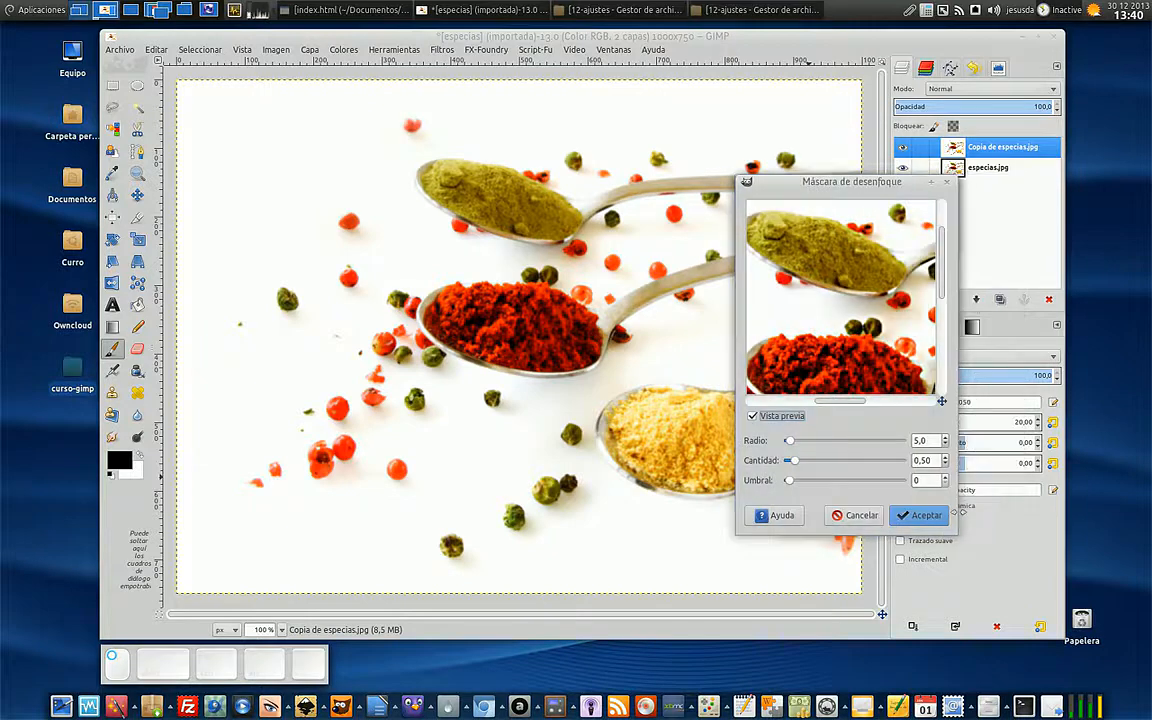
pyautogui.moveTo(841, 181); pyautogui.dragTo(936, 164)
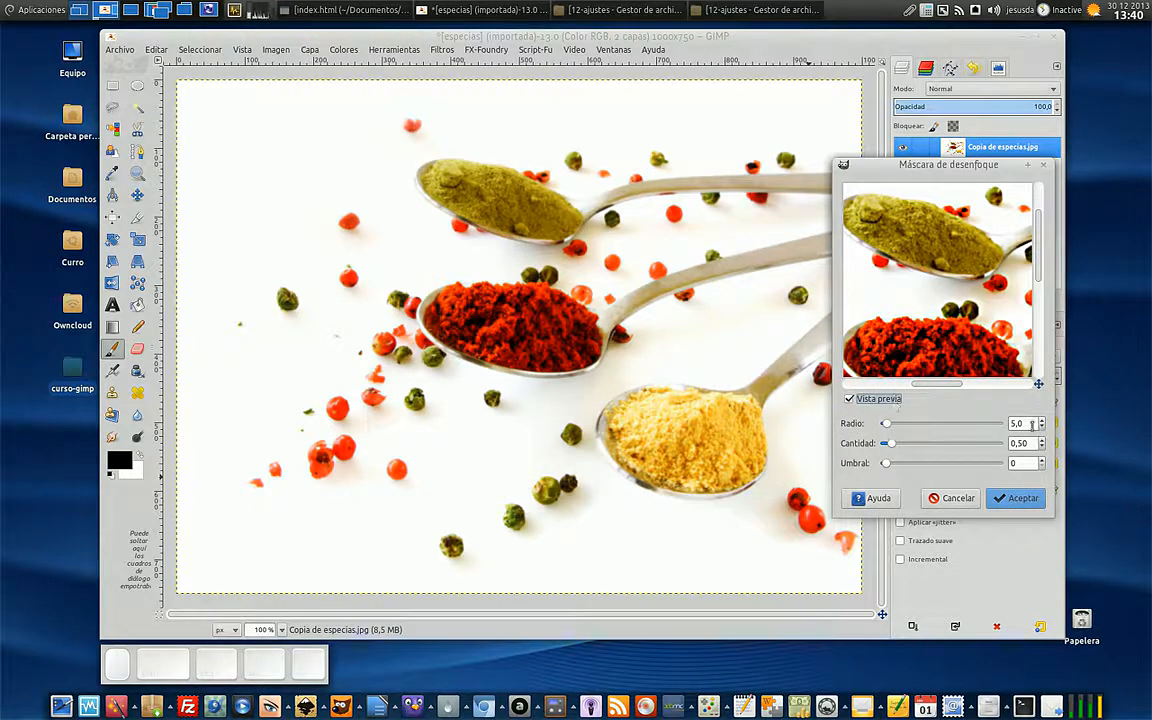
# Step: Compare the preview off and on, try a radius of 0,1 and set the radius back to 5,0
pyautogui.click(890, 398)
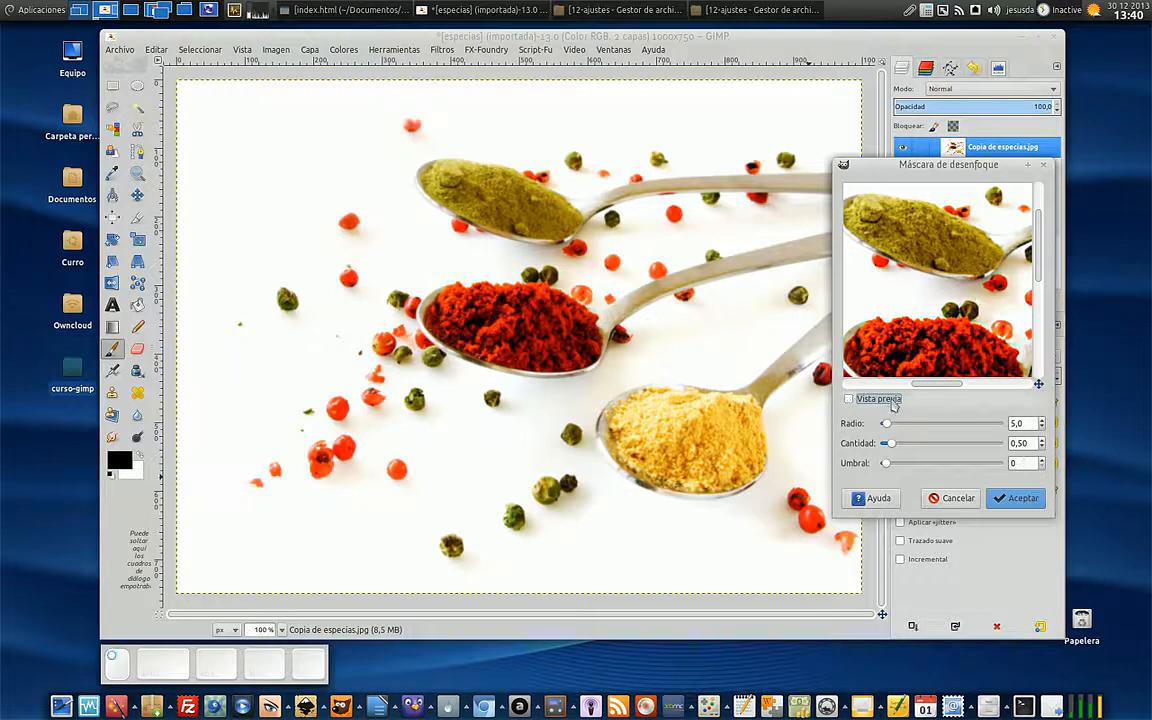
pyautogui.click(888, 398)
pyautogui.click(1016, 423)
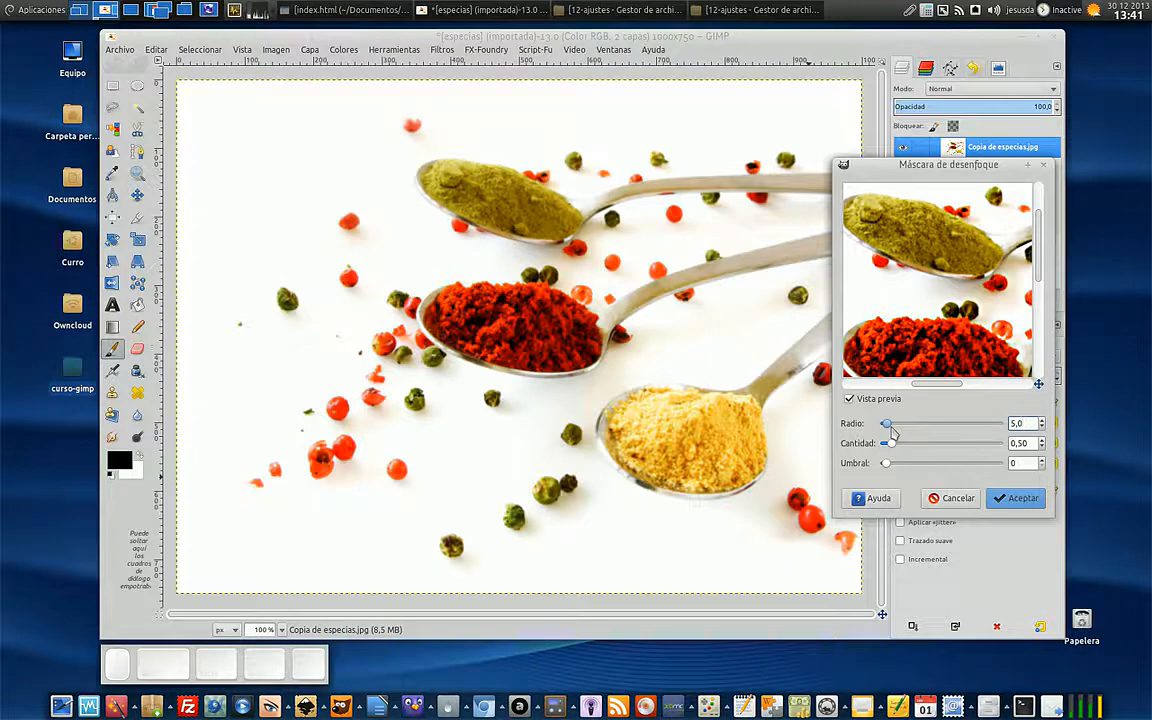
pyautogui.moveTo(891, 428)
pyautogui.mouseDown()
pyautogui.moveTo(998, 430)
pyautogui.moveTo(885, 430)
pyautogui.mouseUp()
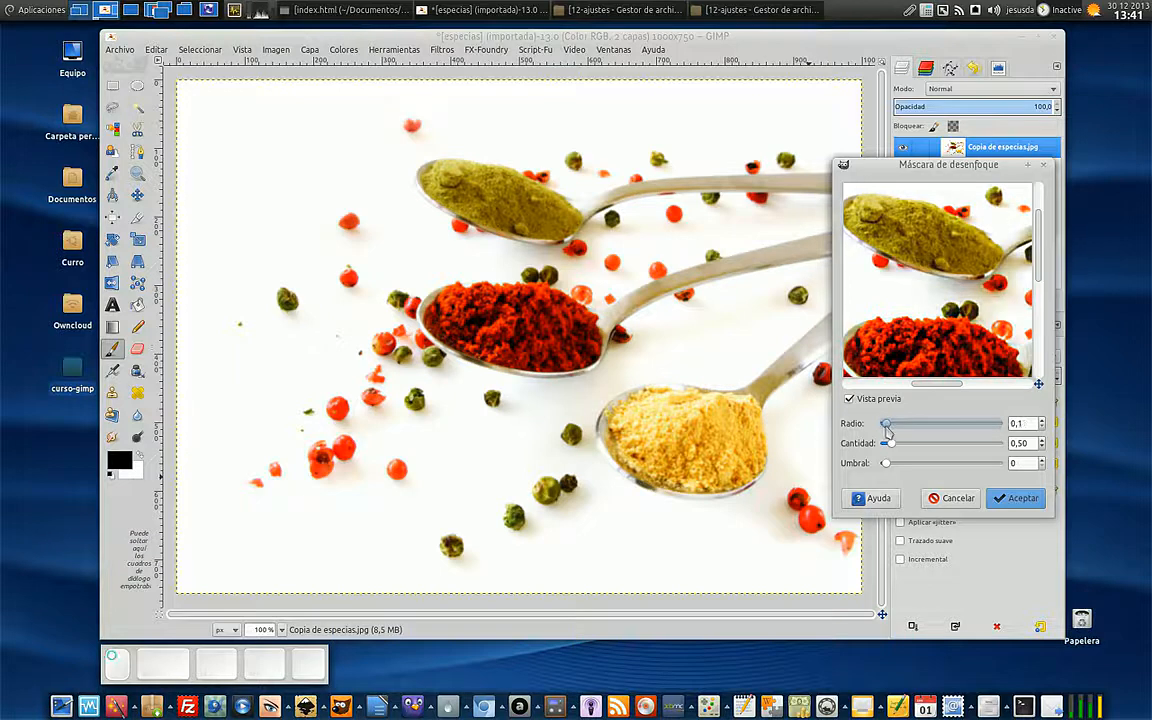
pyautogui.doubleClick(1020, 424)
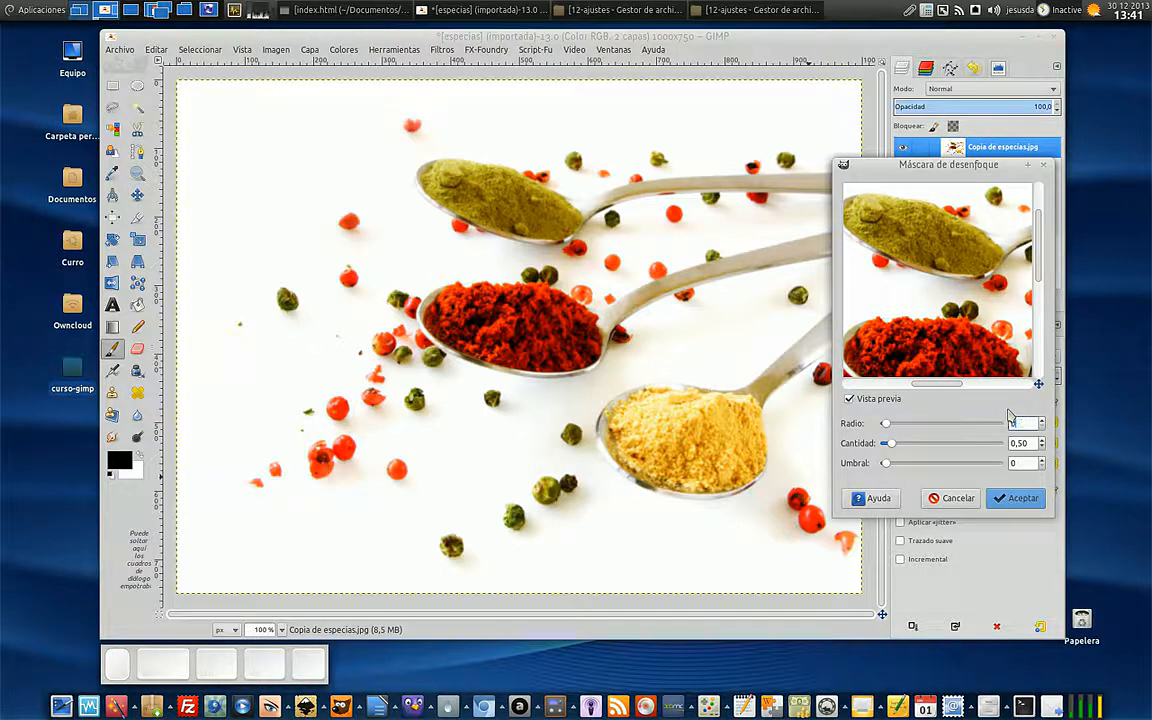
pyautogui.write('0,5')
pyautogui.press('Return')
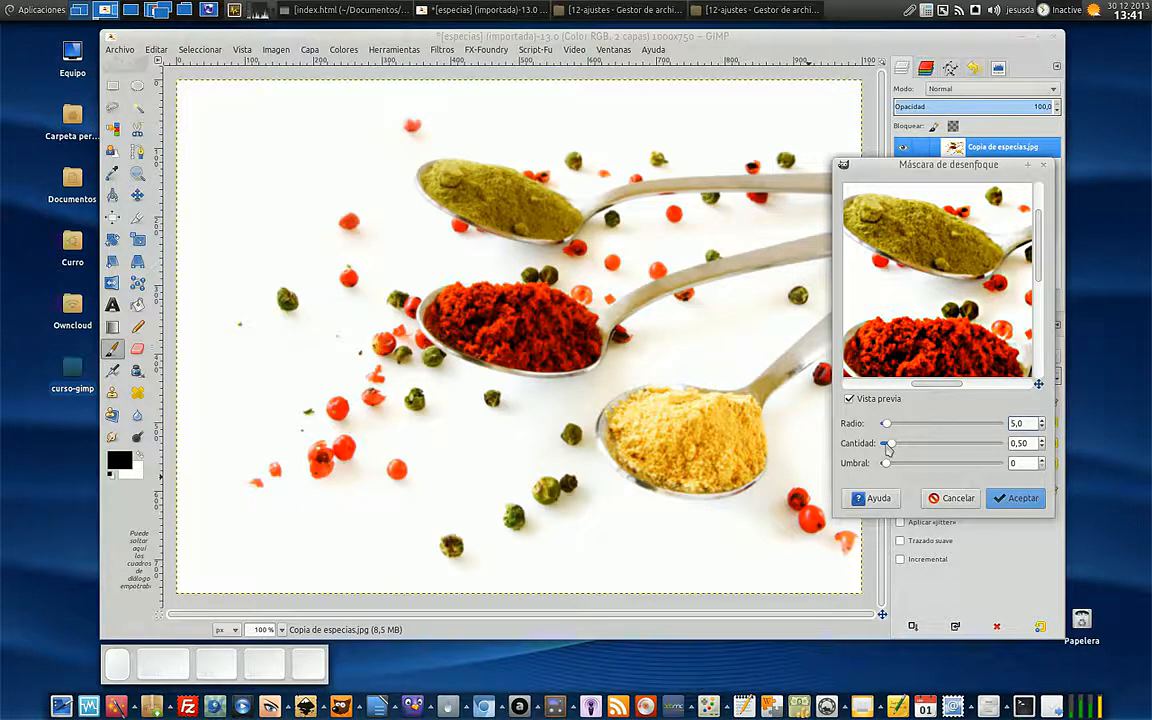
# Step: Raise the amount (Cantidad) to 10,00 to exaggerate the effect and lower it to 0,81
pyautogui.moveTo(888, 449); pyautogui.dragTo(1019, 446)
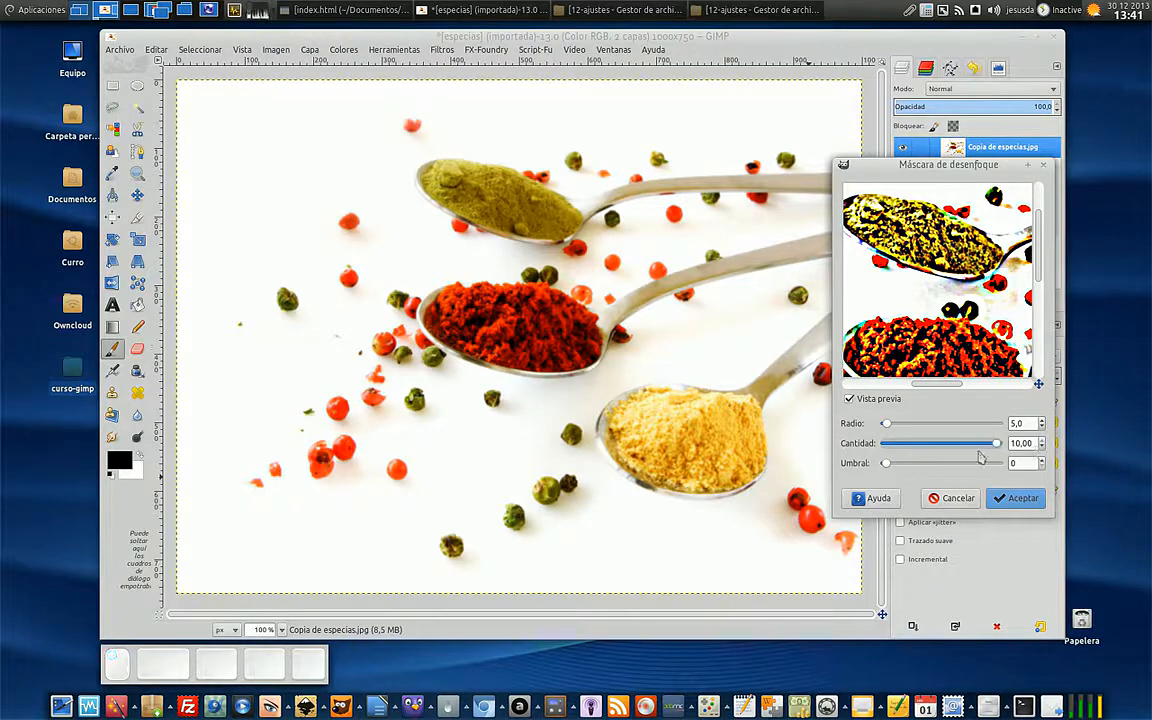
pyautogui.moveTo(990, 444)
pyautogui.mouseDown()
pyautogui.moveTo(884, 447)
pyautogui.moveTo(1004, 449)
pyautogui.mouseUp()
pyautogui.moveTo(1004, 447); pyautogui.dragTo(899, 452)
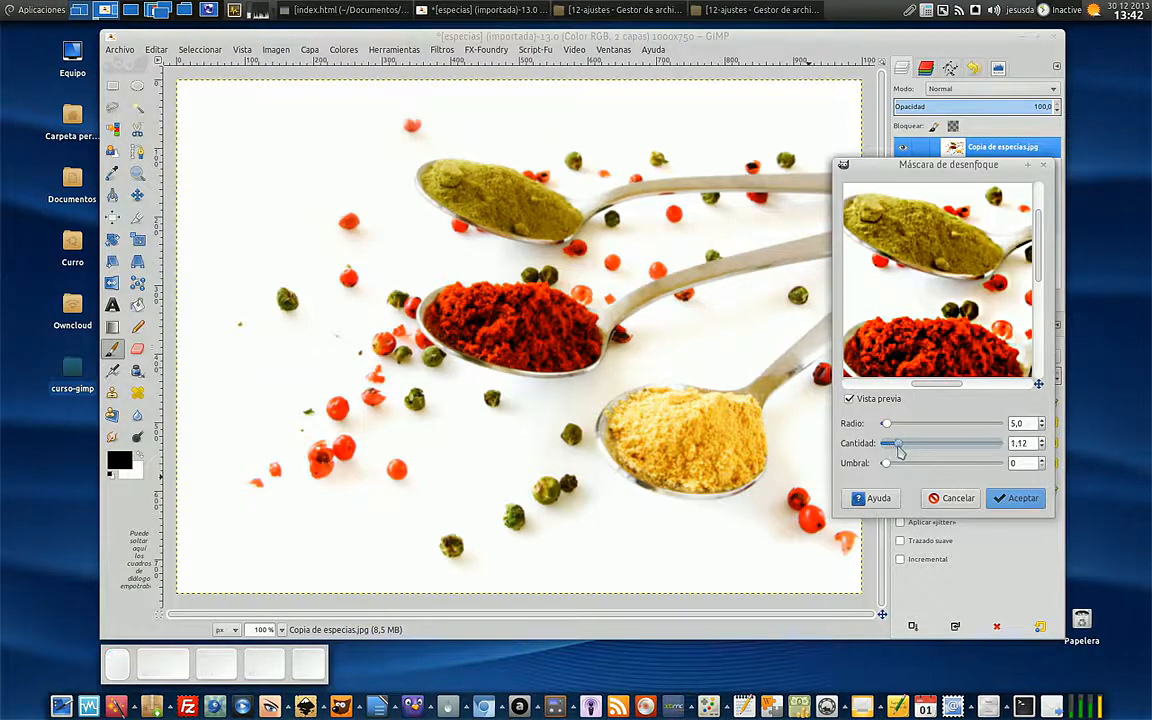
pyautogui.moveTo(902, 448); pyautogui.dragTo(902, 445)
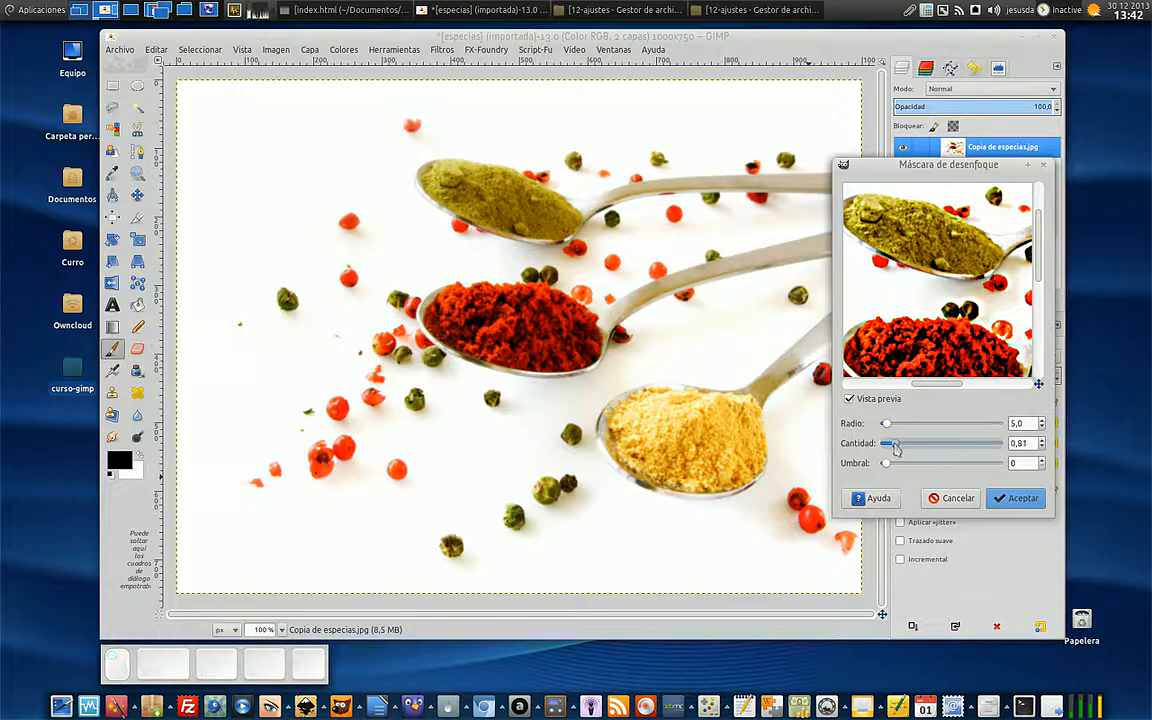
# Step: Compare the preview off and on, set the amount to 0,50 and compare the preview again
pyautogui.click(850, 399)
pyautogui.click(850, 399)
pyautogui.moveTo(895, 444); pyautogui.dragTo(893, 449)
pyautogui.click(851, 400)
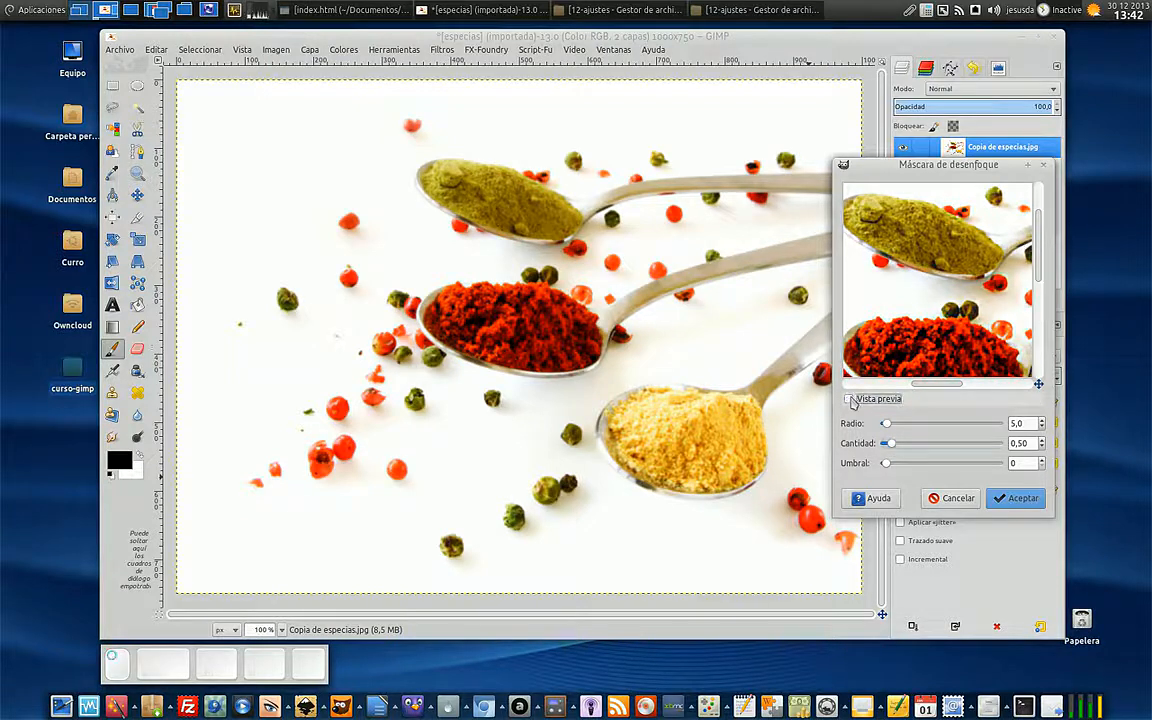
pyautogui.click(851, 400)
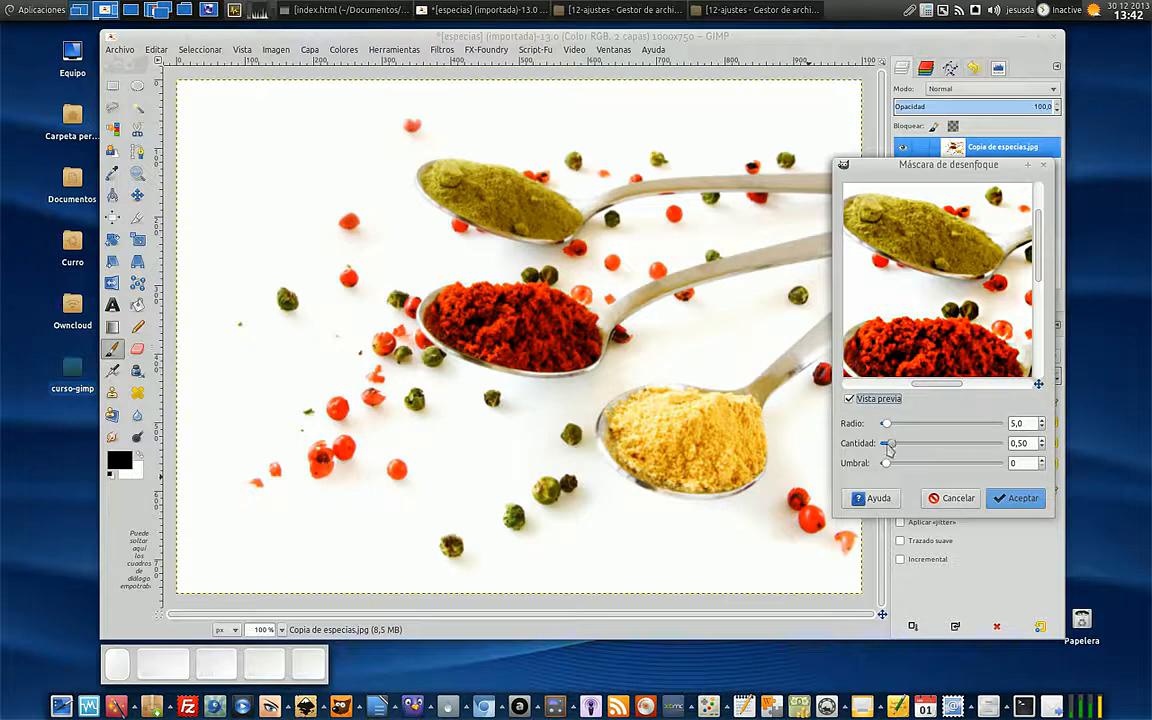
# Step: Lower the amount to 0,37, check it against the unfiltered preview and keep the threshold (Umbral) at 0
pyautogui.moveTo(894, 450); pyautogui.dragTo(889, 444)
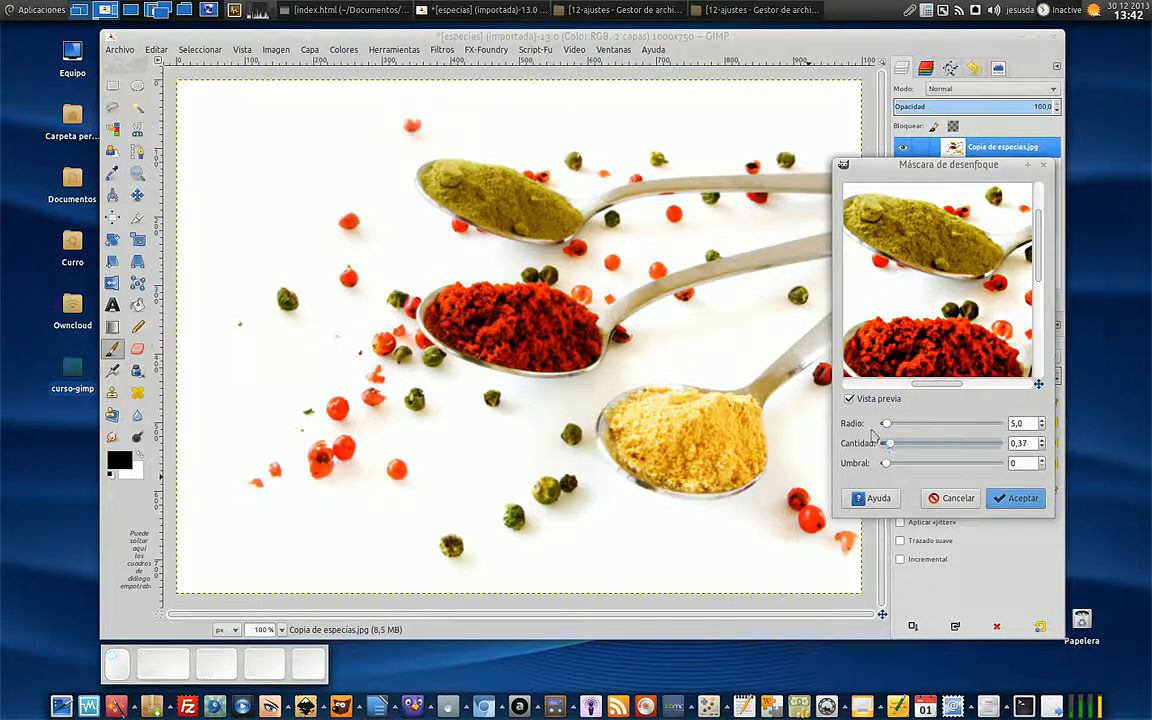
pyautogui.click(850, 400)
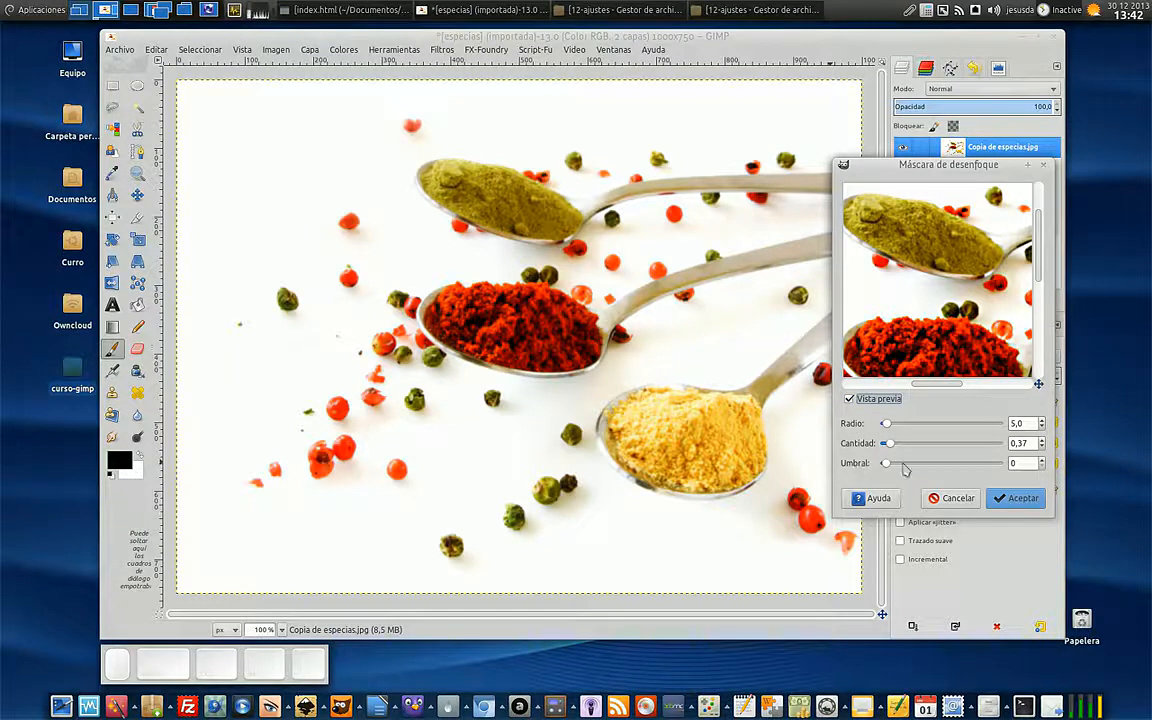
pyautogui.moveTo(887, 464)
pyautogui.mouseDown()
pyautogui.moveTo(1002, 470)
pyautogui.moveTo(876, 466)
pyautogui.mouseUp()
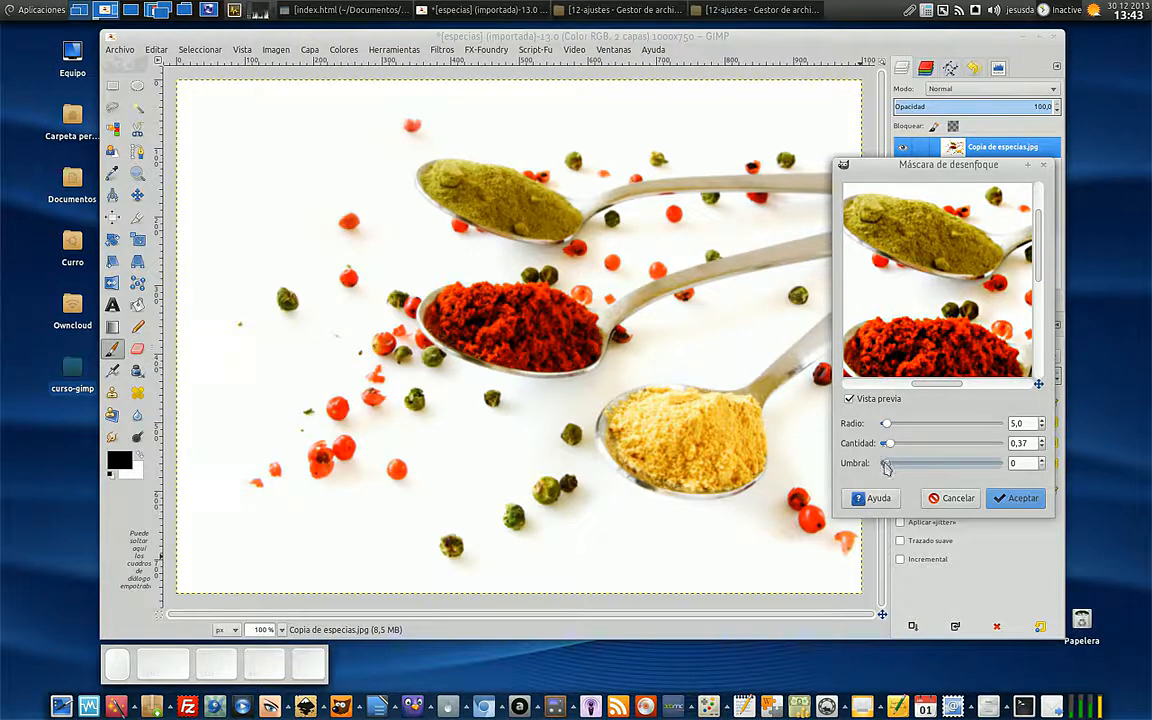
# Step: Raise the amount to 2,98 and examine the spoon handles and peppercorns in the preview
pyautogui.moveTo(887, 445); pyautogui.dragTo(924, 452)
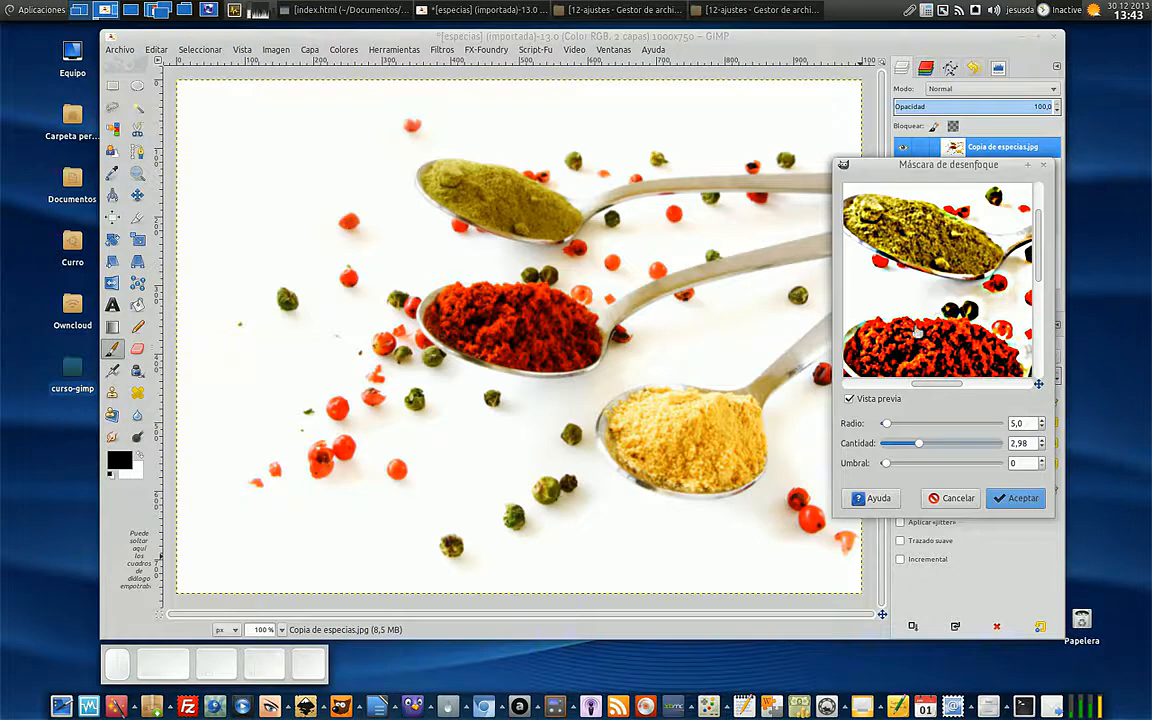
pyautogui.moveTo(935, 383); pyautogui.dragTo(960, 383)
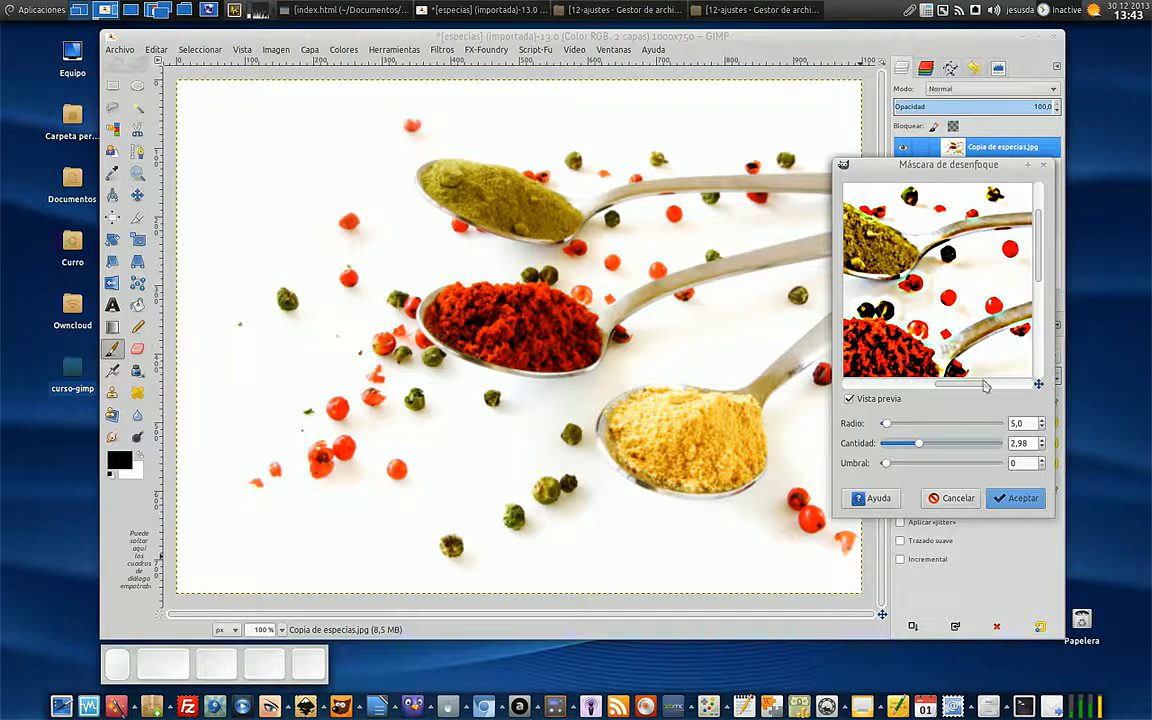
pyautogui.moveTo(969, 385); pyautogui.dragTo(968, 385)
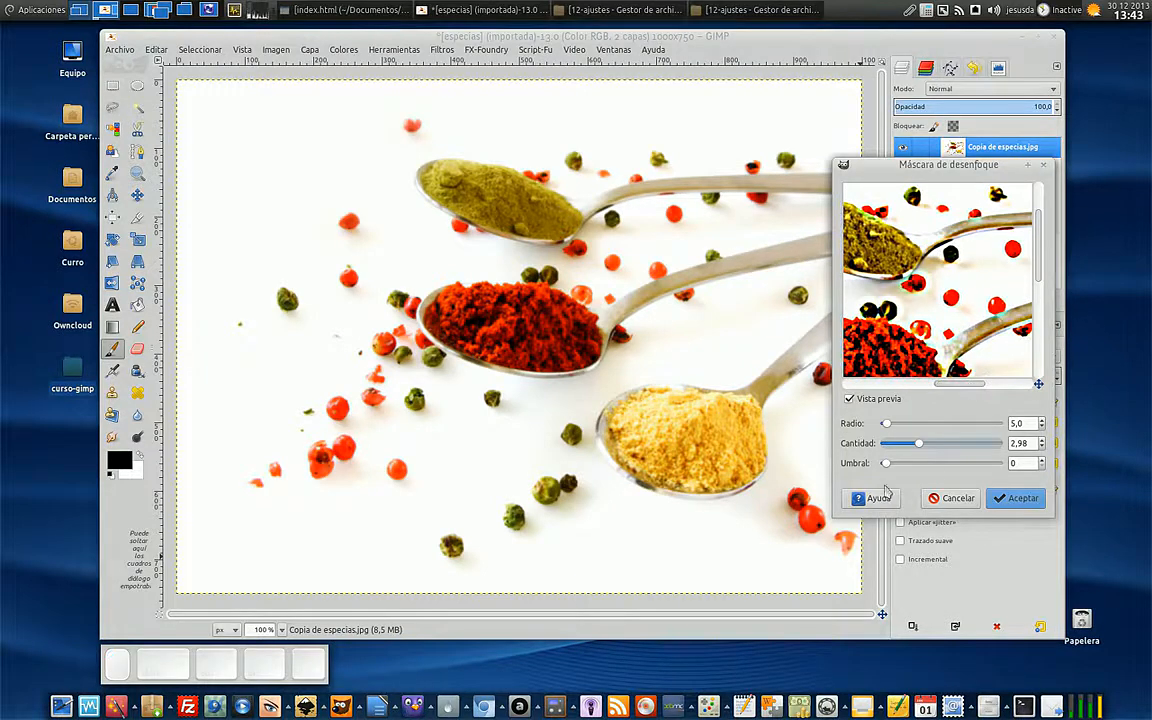
# Step: Try threshold values of 46, 165 and 48, inspecting the spoon handles in the preview
pyautogui.moveTo(889, 468)
pyautogui.mouseDown()
pyautogui.moveTo(925, 469)
pyautogui.moveTo(911, 471)
pyautogui.mouseUp()
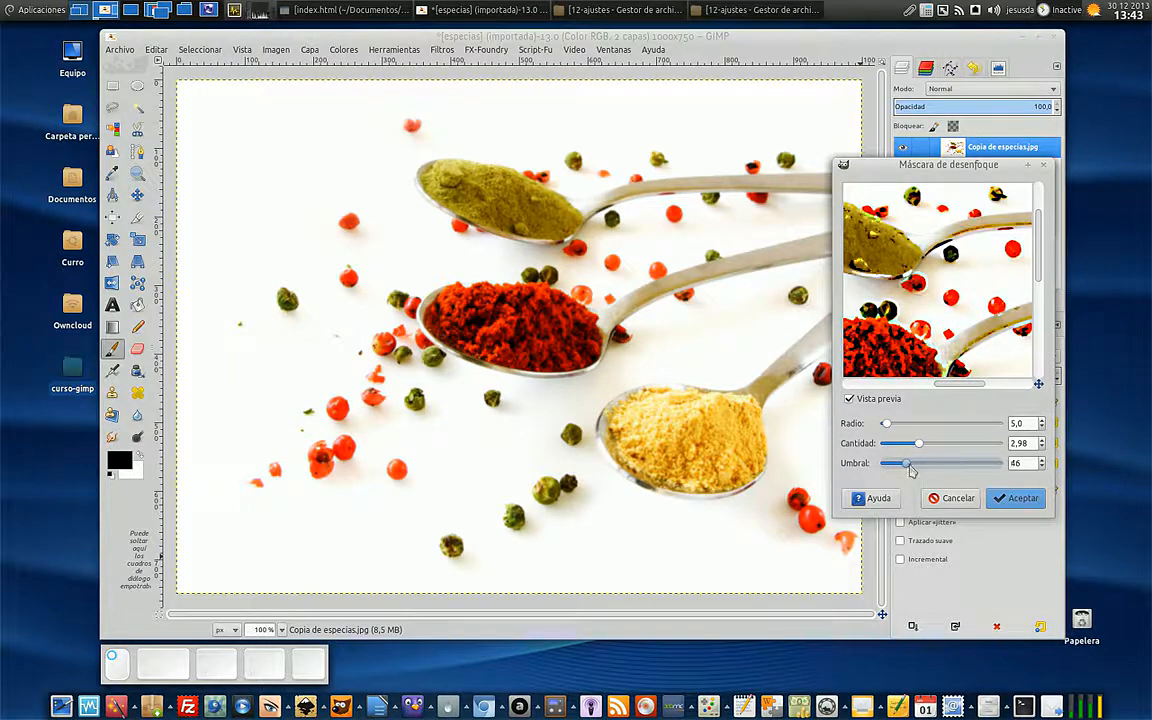
pyautogui.moveTo(911, 471); pyautogui.dragTo(960, 470)
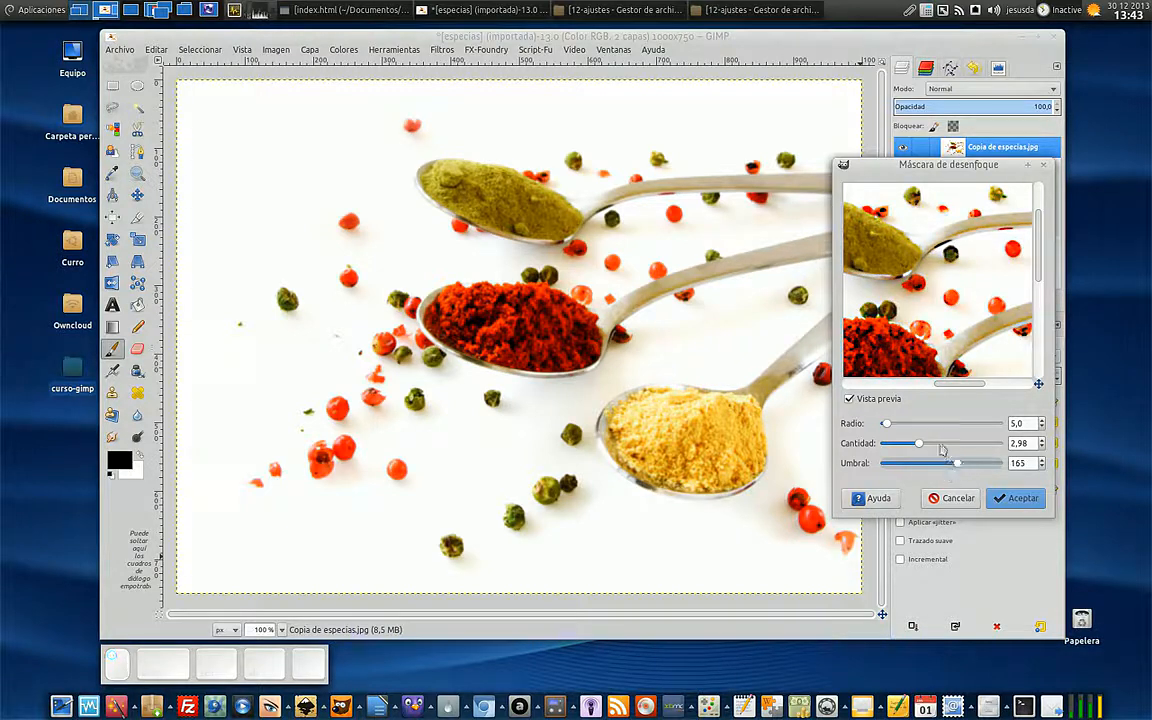
pyautogui.moveTo(964, 390)
pyautogui.mouseDown()
pyautogui.moveTo(1000, 391)
pyautogui.moveTo(926, 386)
pyautogui.moveTo(967, 389)
pyautogui.mouseUp()
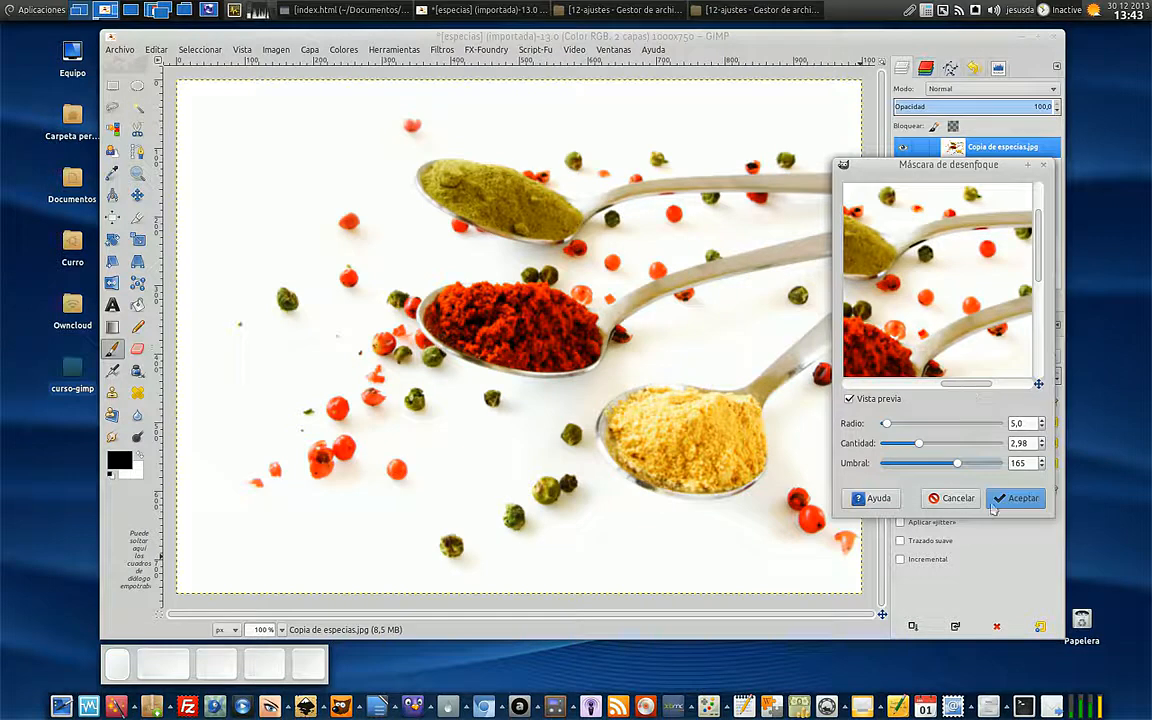
pyautogui.moveTo(957, 463); pyautogui.dragTo(908, 467)
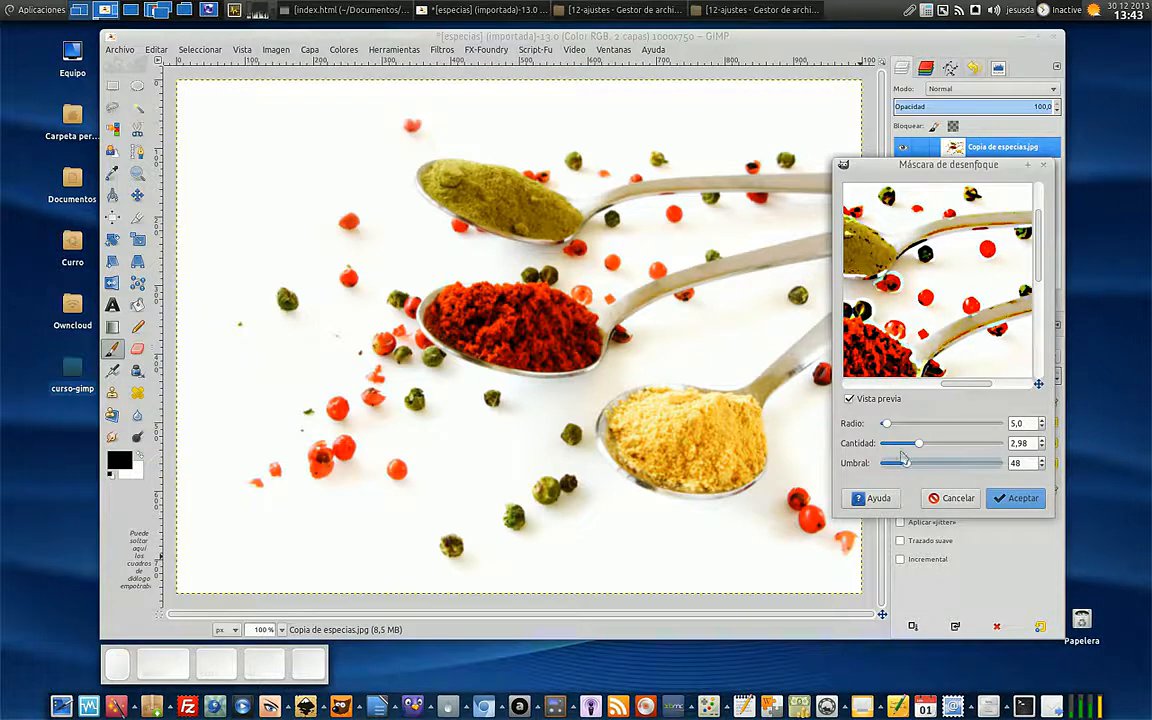
# Step: Reset the threshold to 0 and set the amount to 0,68
pyautogui.moveTo(906, 467)
pyautogui.mouseDown()
pyautogui.moveTo(886, 467)
pyautogui.moveTo(906, 447)
pyautogui.moveTo(893, 447)
pyautogui.mouseUp()
pyautogui.moveTo(902, 309); pyautogui.dragTo(974, 347)
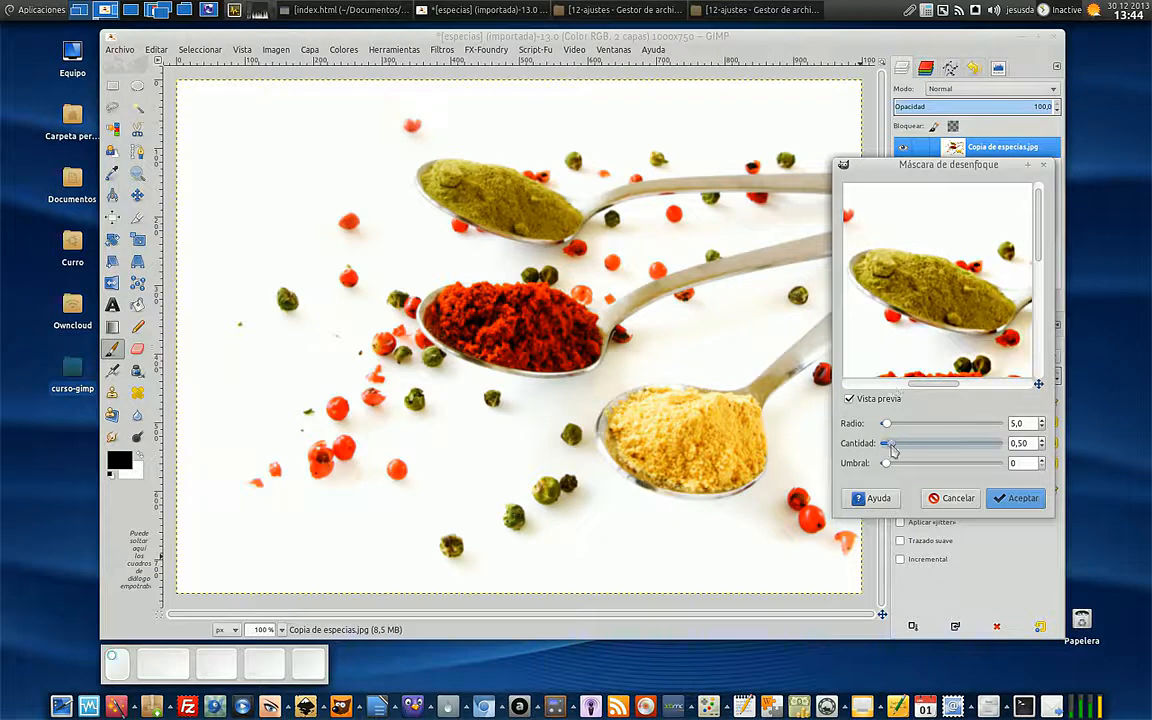
pyautogui.moveTo(891, 450); pyautogui.dragTo(894, 452)
# Step: Set the threshold to 17 after trying 19, checking the spoon handles and peppercorns in the preview
pyautogui.moveTo(883, 466); pyautogui.dragTo(894, 465)
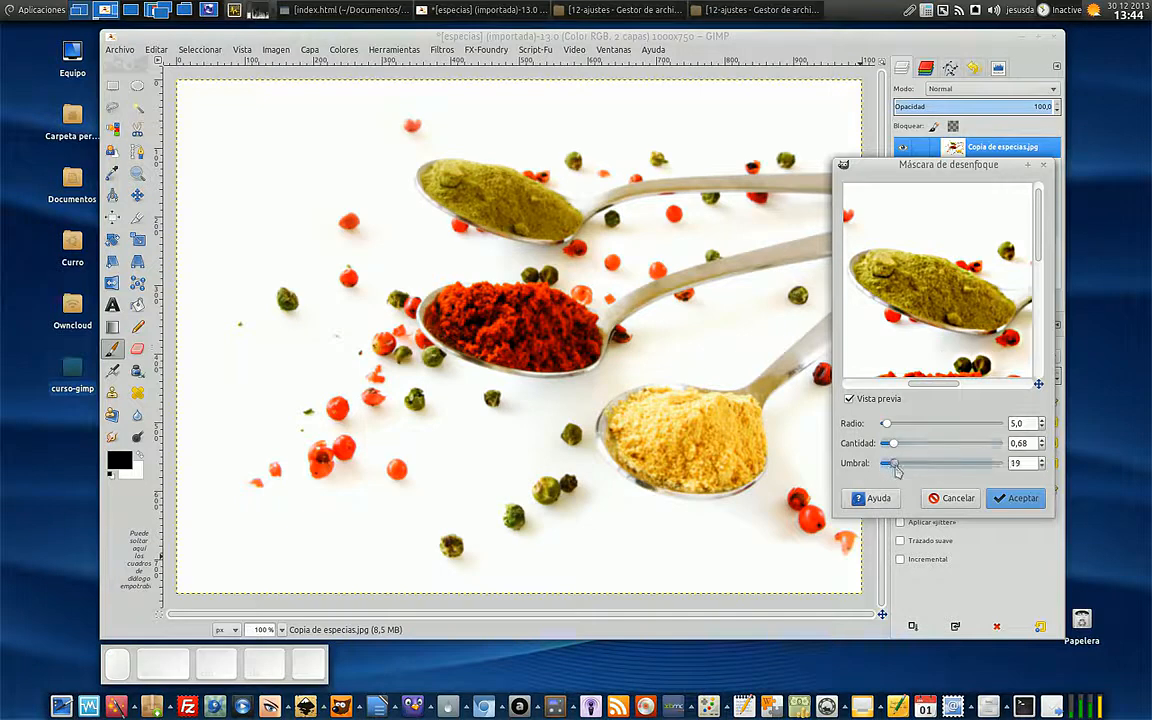
pyautogui.moveTo(928, 352); pyautogui.dragTo(850, 273)
pyautogui.moveTo(962, 285); pyautogui.dragTo(918, 303)
pyautogui.moveTo(894, 464); pyautogui.dragTo(909, 465)
pyautogui.moveTo(909, 468); pyautogui.dragTo(895, 471)
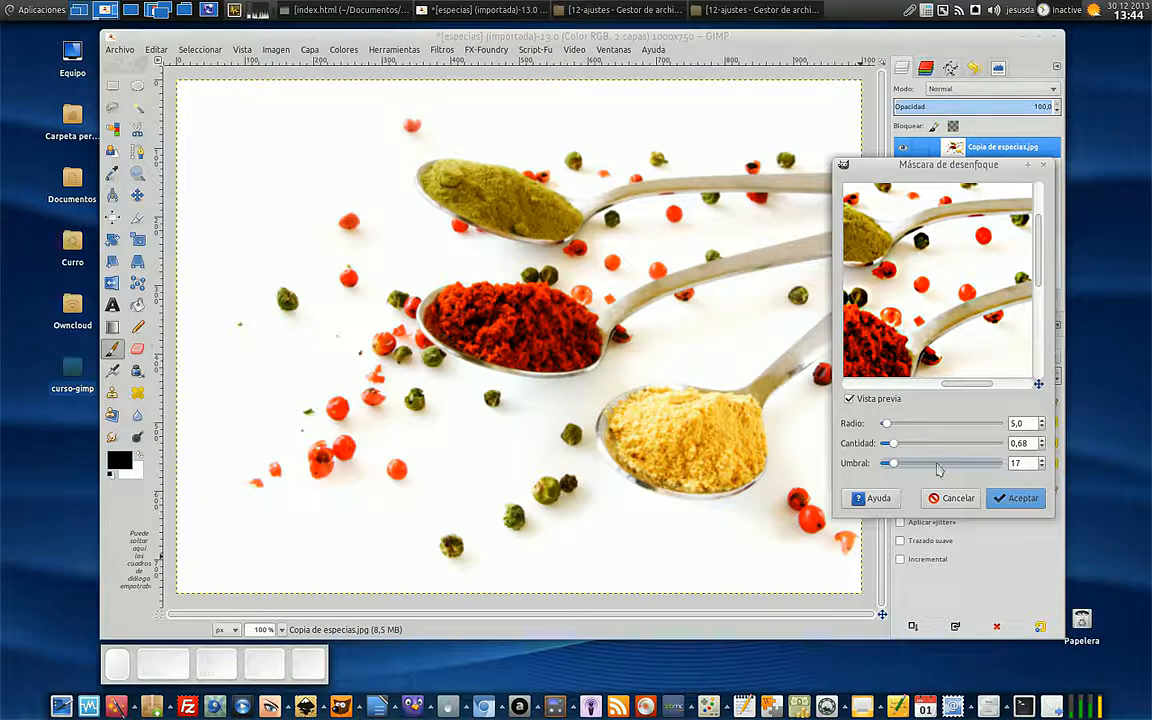
# Step: Apply the Máscara de desenfoque filter to the duplicate layer and compare it with the original by toggling the duplicate's visibility
pyautogui.click(1016, 498)
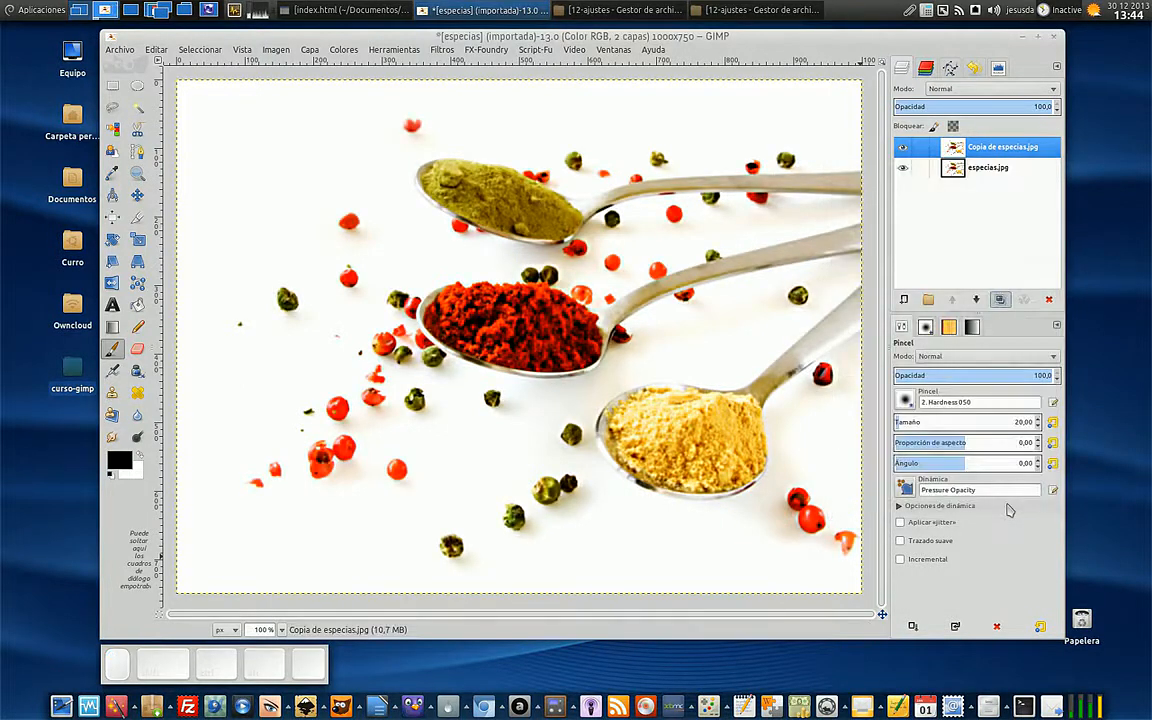
pyautogui.click(903, 148)
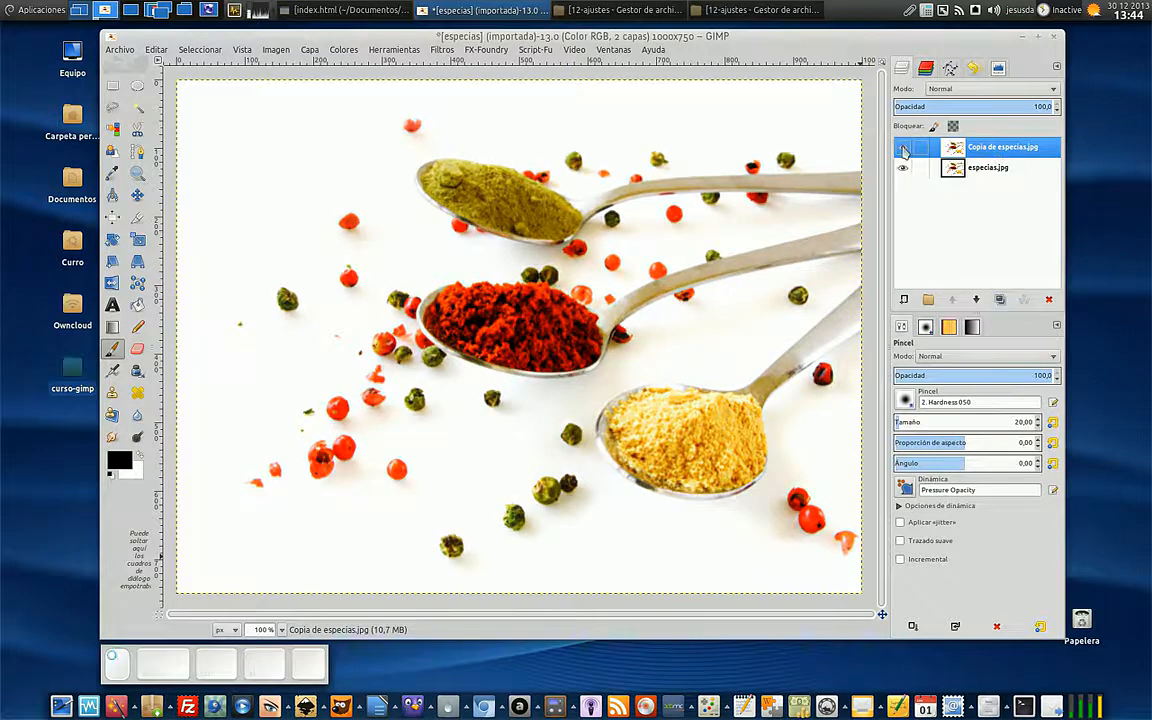
pyautogui.click(903, 149)
pyautogui.click(903, 149)
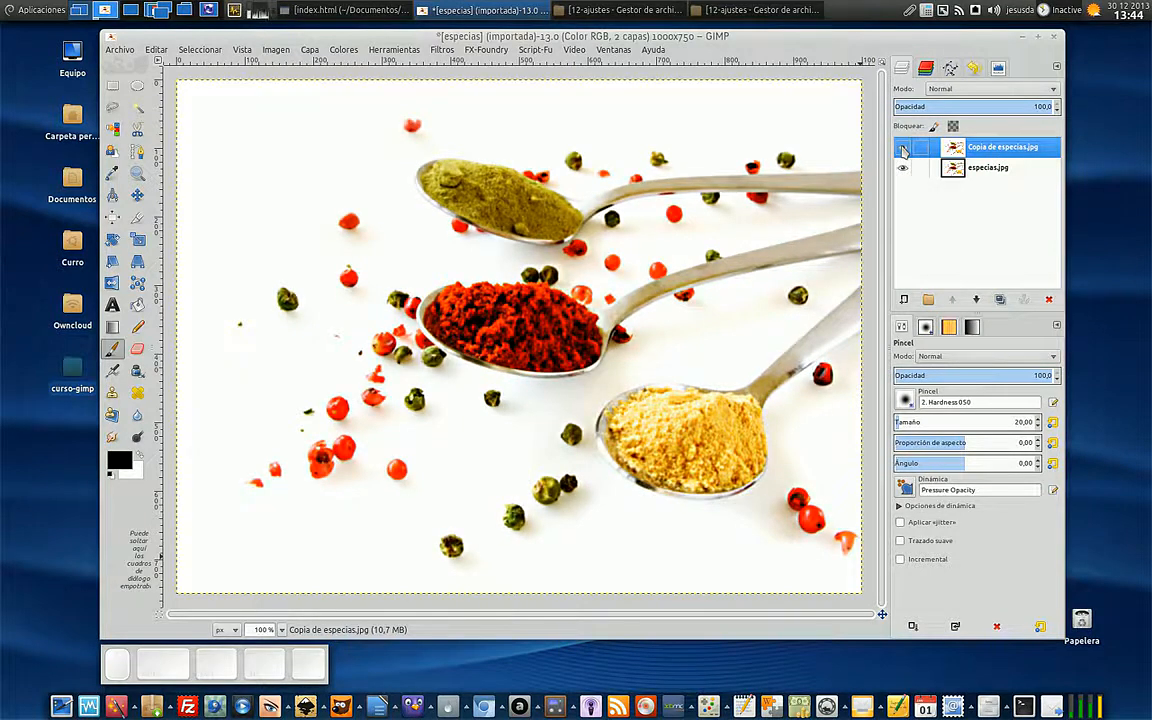
pyautogui.click(903, 149)
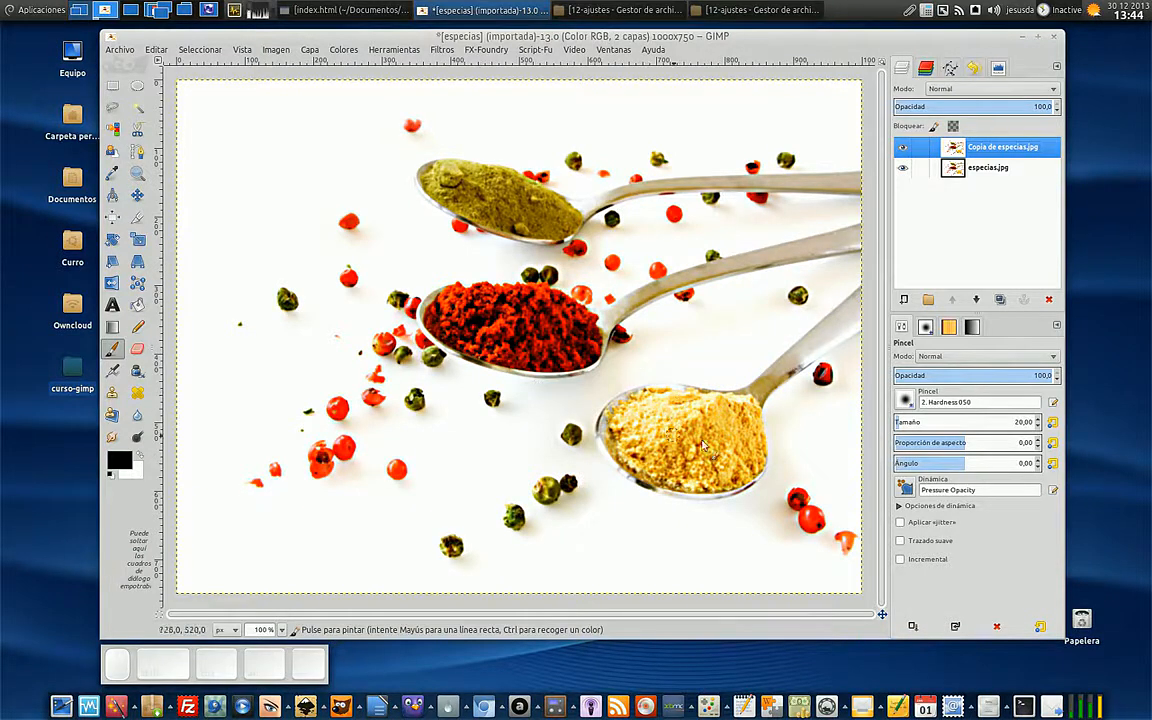
# Step: Repeatedly hide and show Copia de especias.jpg to examine the sharpening of the spices, spoons and peppercorns, leaving the layer visible
pyautogui.click(905, 149)
pyautogui.click(906, 150)
pyautogui.click(906, 150)
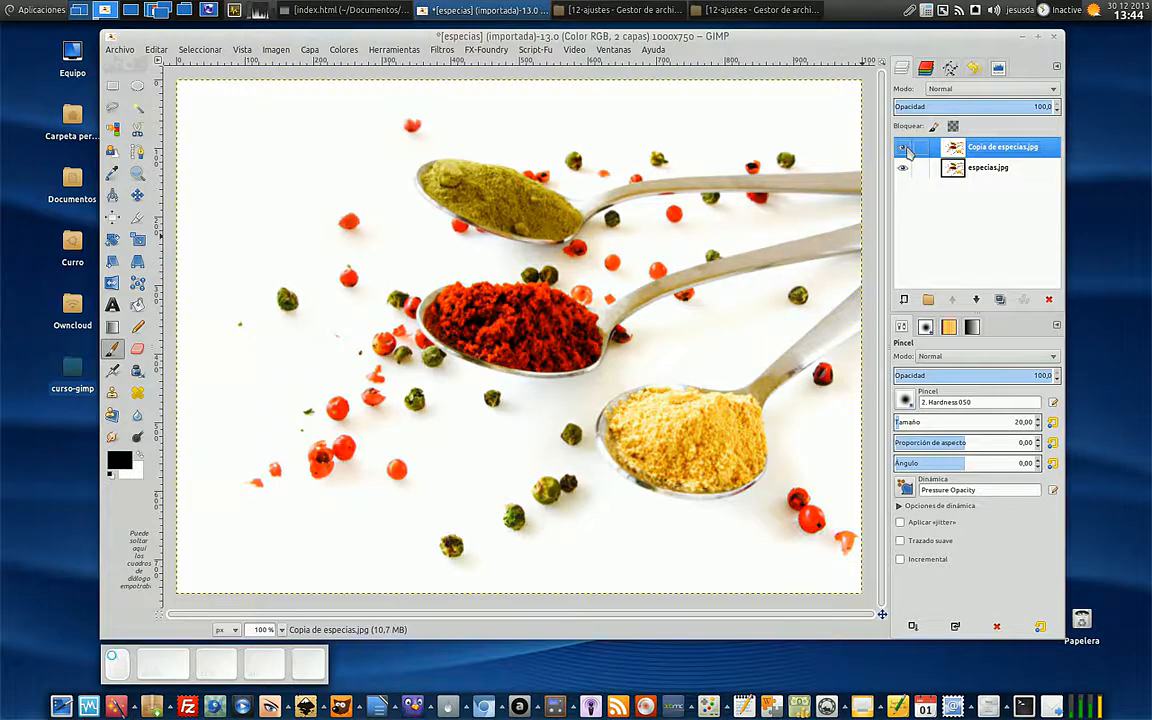
pyautogui.click(905, 150)
pyautogui.click(901, 150)
pyautogui.click(901, 150)
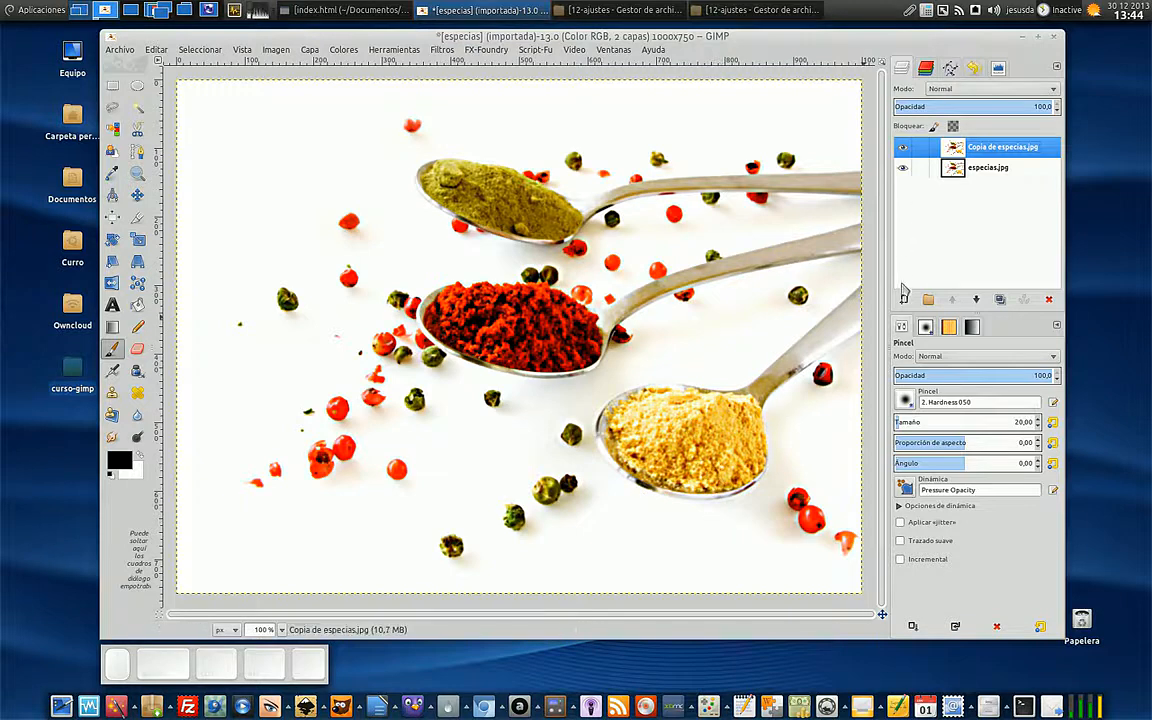
pyautogui.click(905, 149)
pyautogui.click(905, 149)
pyautogui.click(905, 149)
pyautogui.click(905, 149)
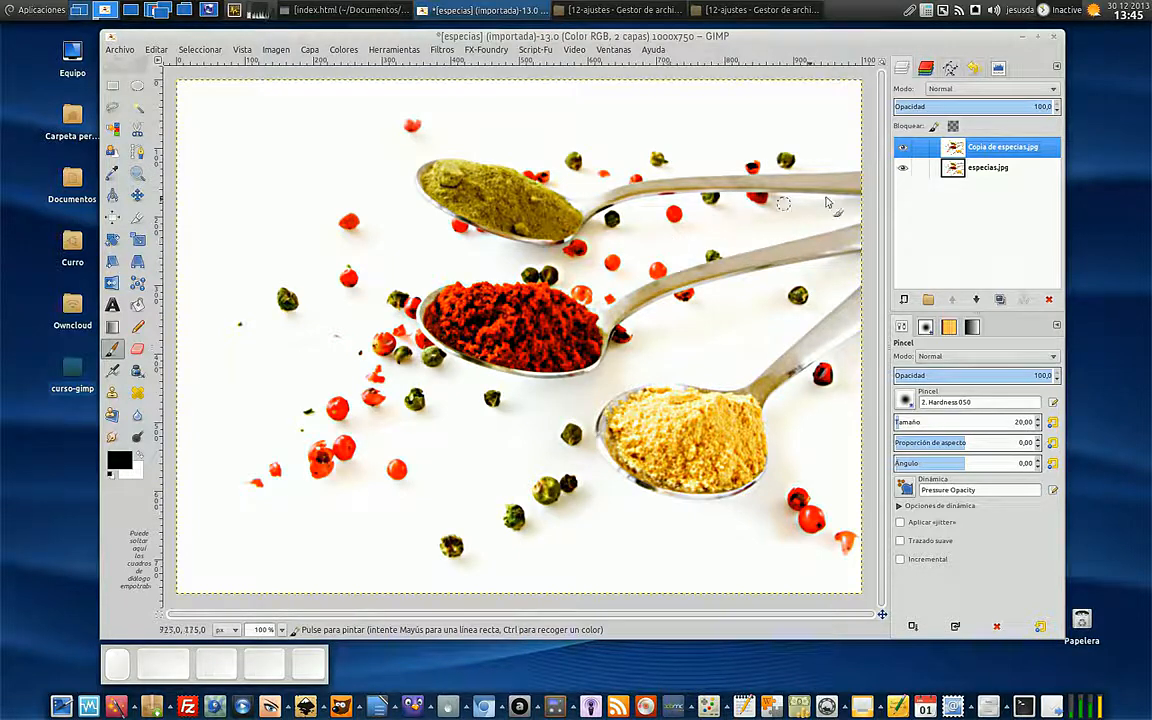
pyautogui.click(902, 149)
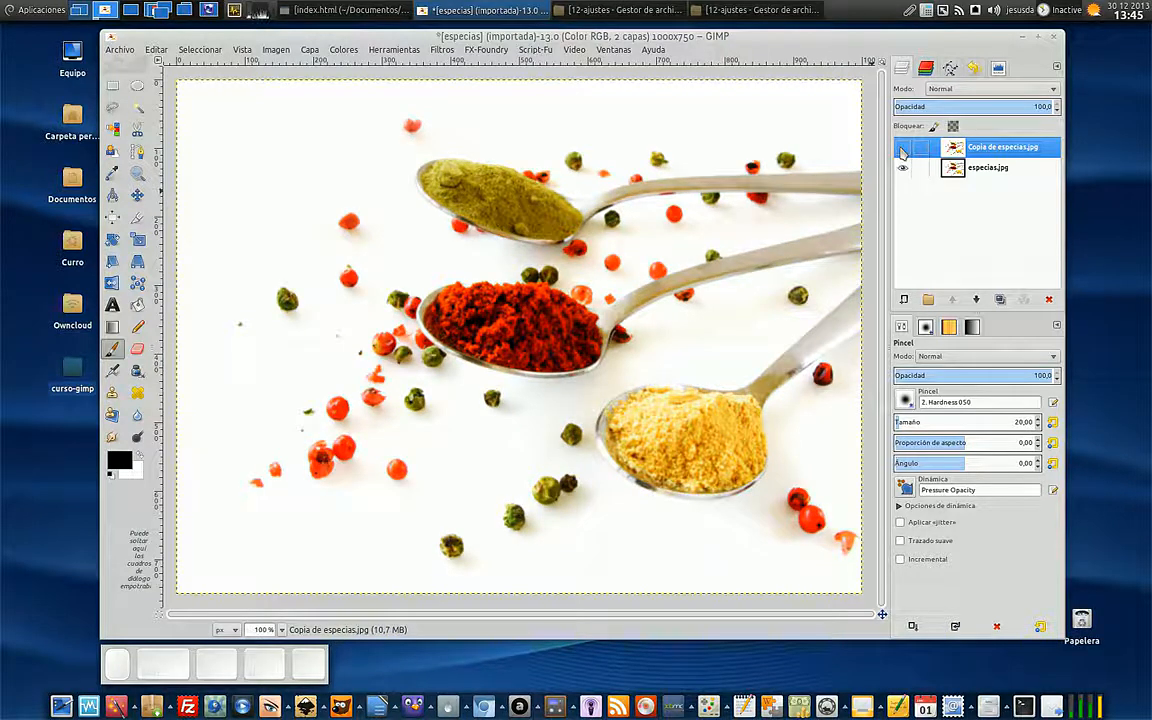
pyautogui.click(902, 149)
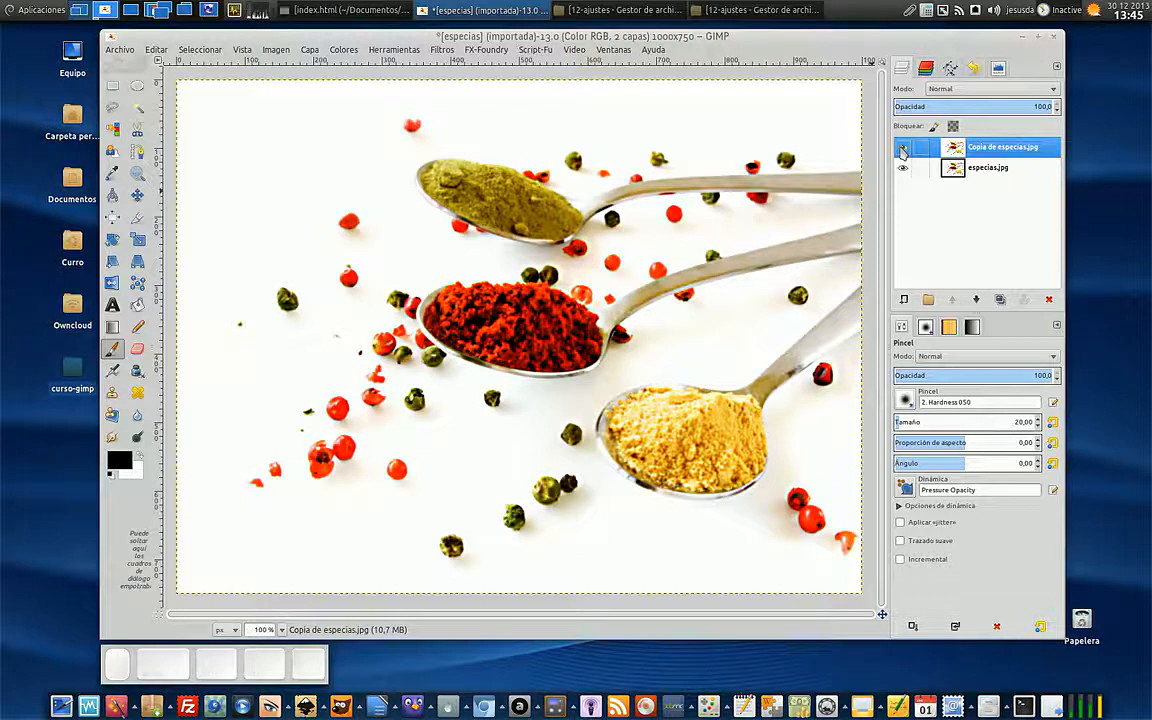